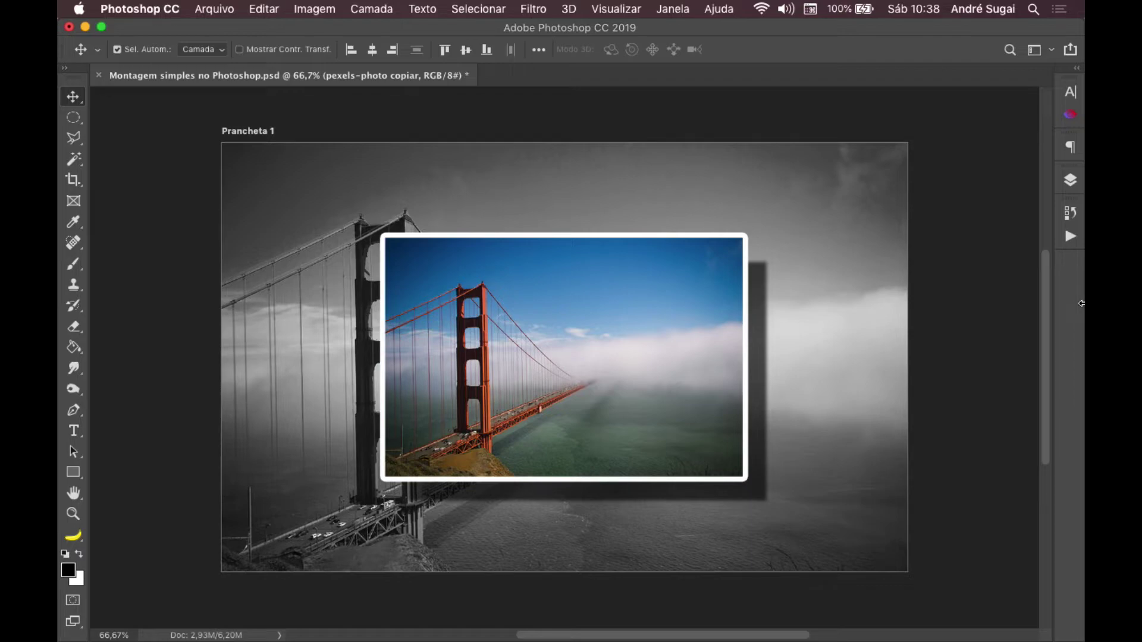
- Bring up the simple-montage tutorial in Chrome and scroll to the top of the page
{"action": "key", "text": "super+Tab"}
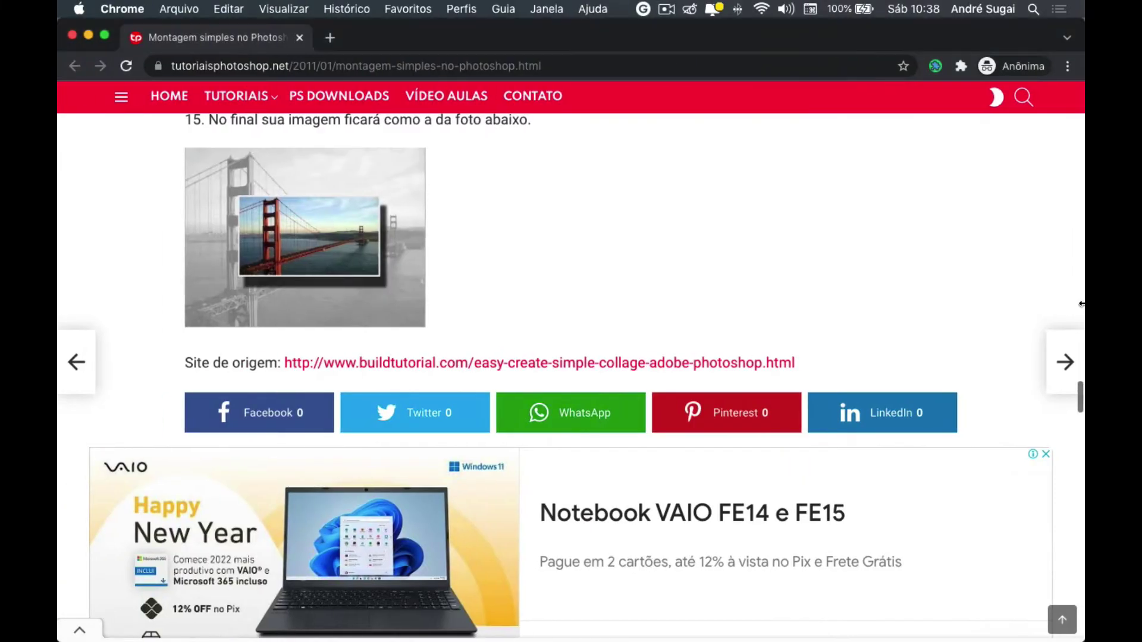
{"action": "scroll", "coordinate": [688, 416], "scroll_direction": "up", "scroll_amount": 3}
{"action": "scroll", "coordinate": [689, 417], "scroll_direction": "up", "scroll_amount": 3}
{"action": "scroll", "coordinate": [688, 417], "scroll_direction": "up", "scroll_amount": 3}
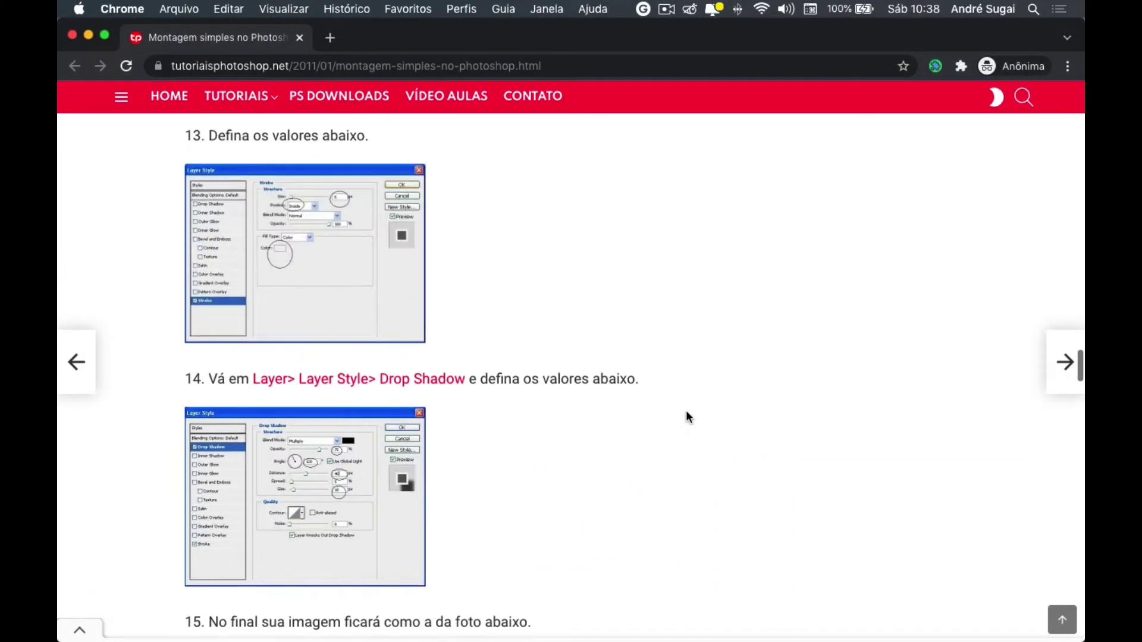
{"action": "scroll", "coordinate": [688, 416], "scroll_direction": "up", "scroll_amount": 4}
{"action": "scroll", "coordinate": [686, 411], "scroll_direction": "up", "scroll_amount": 4}
{"action": "scroll", "coordinate": [687, 412], "scroll_direction": "up", "scroll_amount": 4}
{"action": "scroll", "coordinate": [687, 412], "scroll_direction": "up", "scroll_amount": 4}
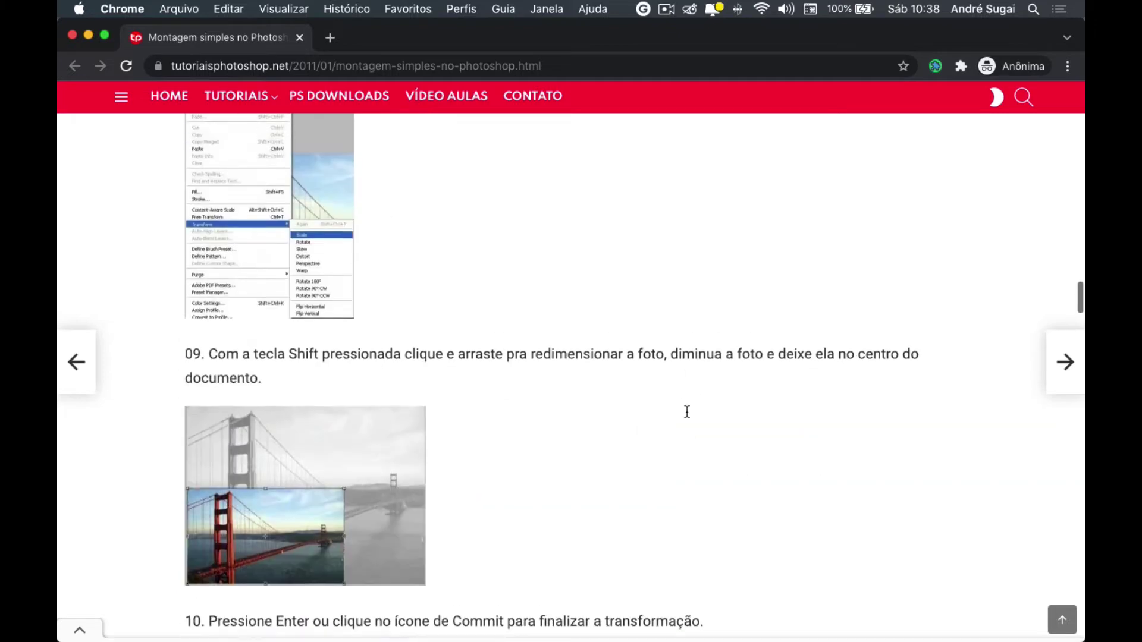
{"action": "scroll", "coordinate": [687, 412], "scroll_direction": "up", "scroll_amount": 4}
{"action": "scroll", "coordinate": [686, 412], "scroll_direction": "up", "scroll_amount": 5}
{"action": "scroll", "coordinate": [687, 412], "scroll_direction": "up", "scroll_amount": 3}
{"action": "scroll", "coordinate": [686, 412], "scroll_direction": "up", "scroll_amount": 3}
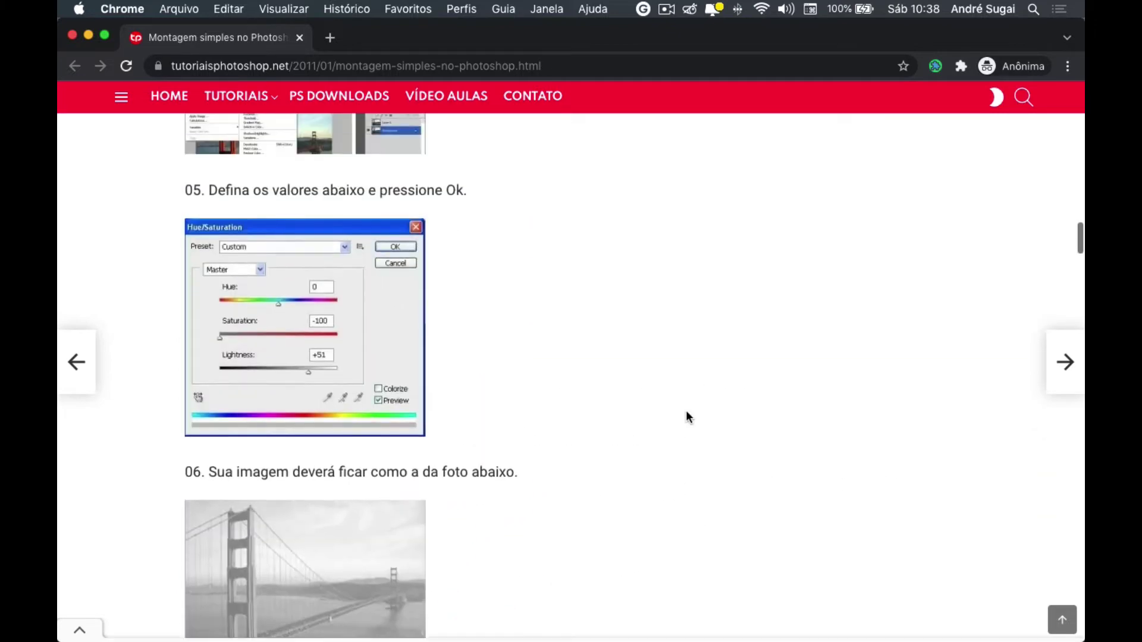
{"action": "scroll", "coordinate": [686, 412], "scroll_direction": "up", "scroll_amount": 1}
{"action": "scroll", "coordinate": [687, 416], "scroll_direction": "up", "scroll_amount": 3}
{"action": "scroll", "coordinate": [688, 417], "scroll_direction": "up", "scroll_amount": 4}
{"action": "scroll", "coordinate": [688, 416], "scroll_direction": "up", "scroll_amount": 2}
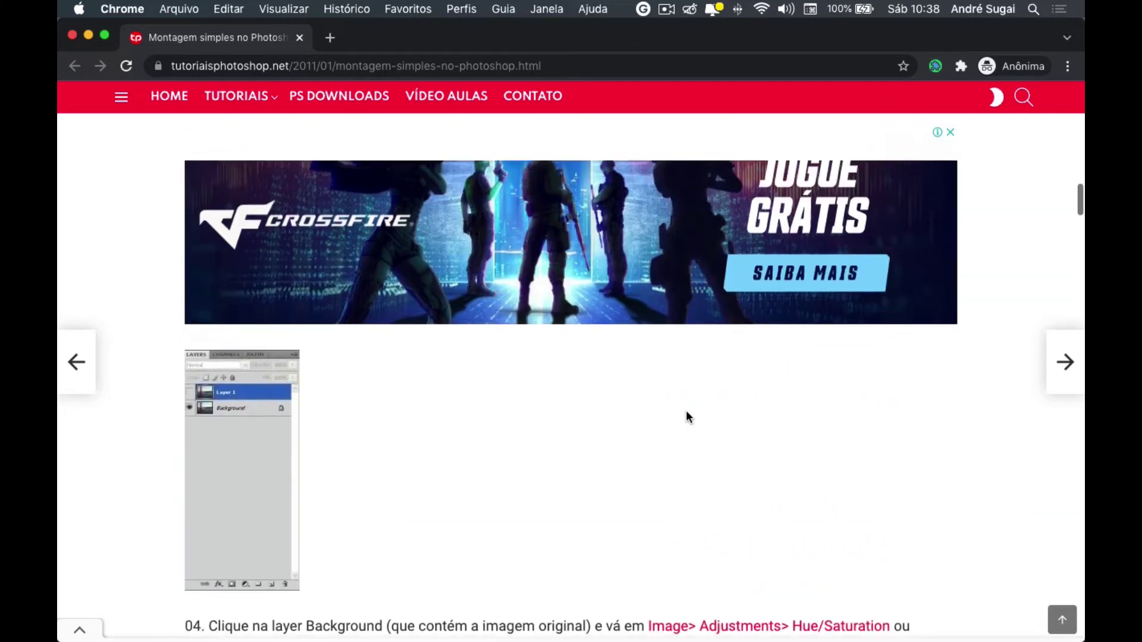
{"action": "scroll", "coordinate": [688, 417], "scroll_direction": "up", "scroll_amount": 2}
{"action": "scroll", "coordinate": [688, 416], "scroll_direction": "up", "scroll_amount": 5}
{"action": "scroll", "coordinate": [687, 416], "scroll_direction": "up", "scroll_amount": 4}
{"action": "scroll", "coordinate": [687, 416], "scroll_direction": "up", "scroll_amount": 3}
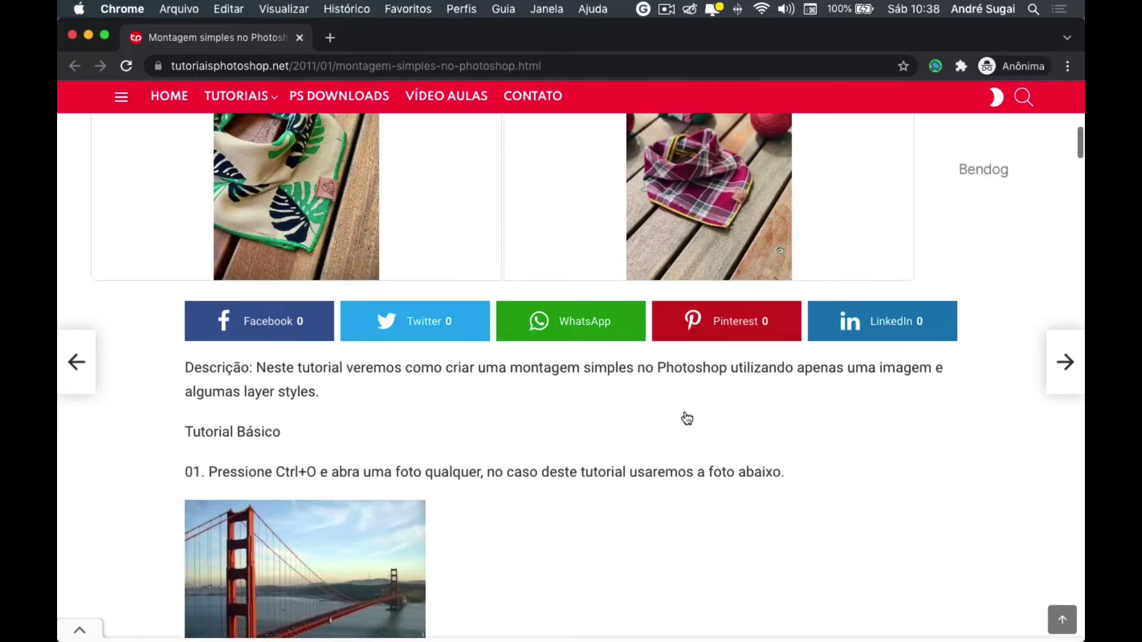
- Read down through tutorial steps 01–15 to the source link
{"action": "scroll", "coordinate": [687, 419], "scroll_direction": "down", "scroll_amount": 2}
{"action": "scroll", "coordinate": [687, 418], "scroll_direction": "down", "scroll_amount": 3}
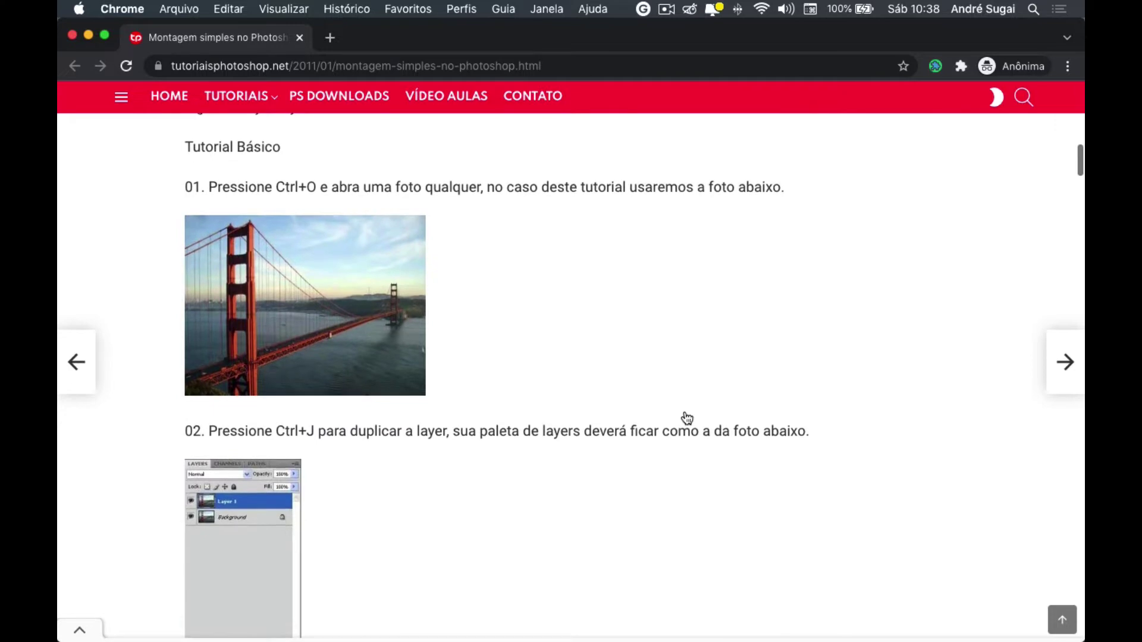
{"action": "scroll", "coordinate": [687, 418], "scroll_direction": "down", "scroll_amount": 3}
{"action": "scroll", "coordinate": [687, 418], "scroll_direction": "down", "scroll_amount": 3}
{"action": "scroll", "coordinate": [687, 418], "scroll_direction": "down", "scroll_amount": 3}
{"action": "scroll", "coordinate": [687, 418], "scroll_direction": "down", "scroll_amount": 1}
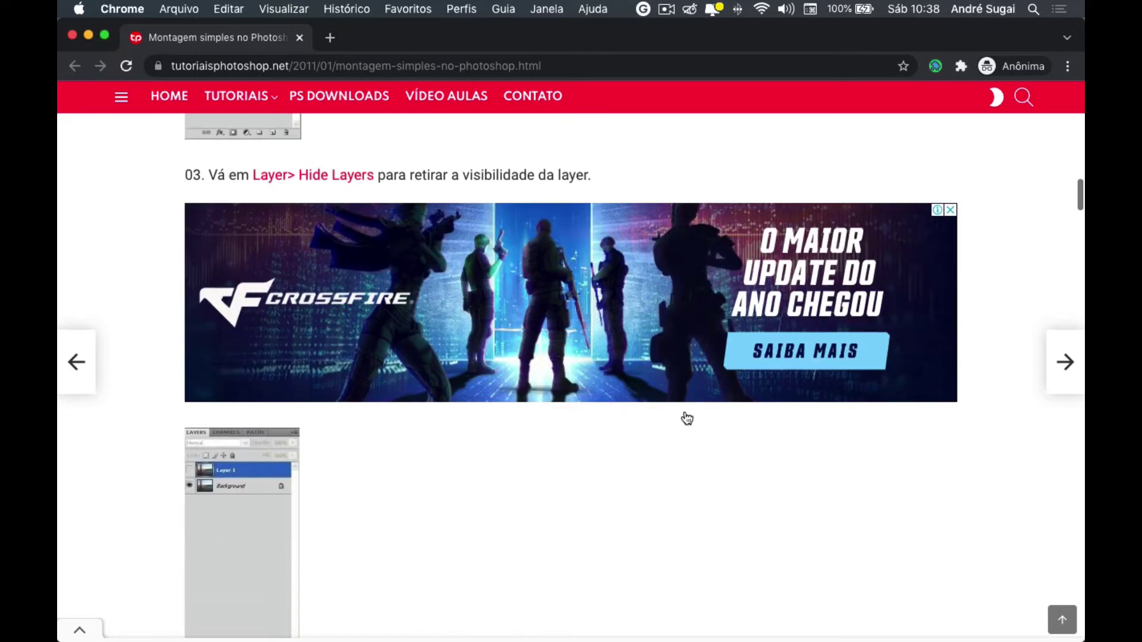
{"action": "scroll", "coordinate": [687, 418], "scroll_direction": "down", "scroll_amount": 2}
{"action": "scroll", "coordinate": [687, 418], "scroll_direction": "down", "scroll_amount": 3}
{"action": "scroll", "coordinate": [687, 418], "scroll_direction": "down", "scroll_amount": 3}
{"action": "scroll", "coordinate": [687, 418], "scroll_direction": "down", "scroll_amount": 3}
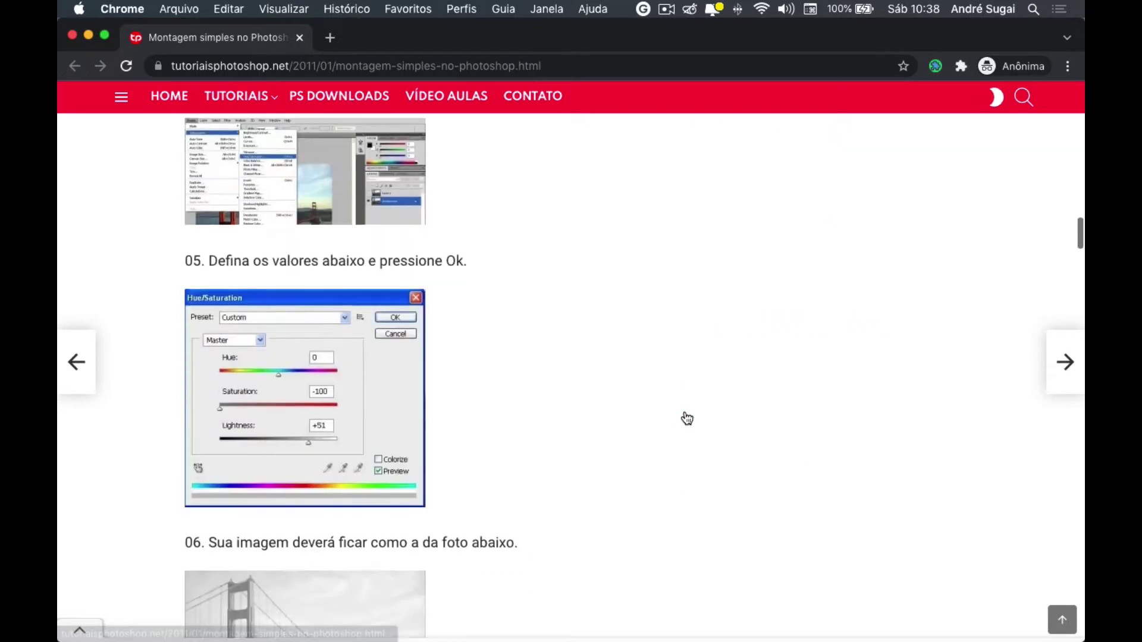
{"action": "scroll", "coordinate": [687, 418], "scroll_direction": "down", "scroll_amount": 4}
{"action": "scroll", "coordinate": [687, 419], "scroll_direction": "down", "scroll_amount": 3}
{"action": "scroll", "coordinate": [687, 418], "scroll_direction": "down", "scroll_amount": 3}
{"action": "scroll", "coordinate": [687, 418], "scroll_direction": "down", "scroll_amount": 2}
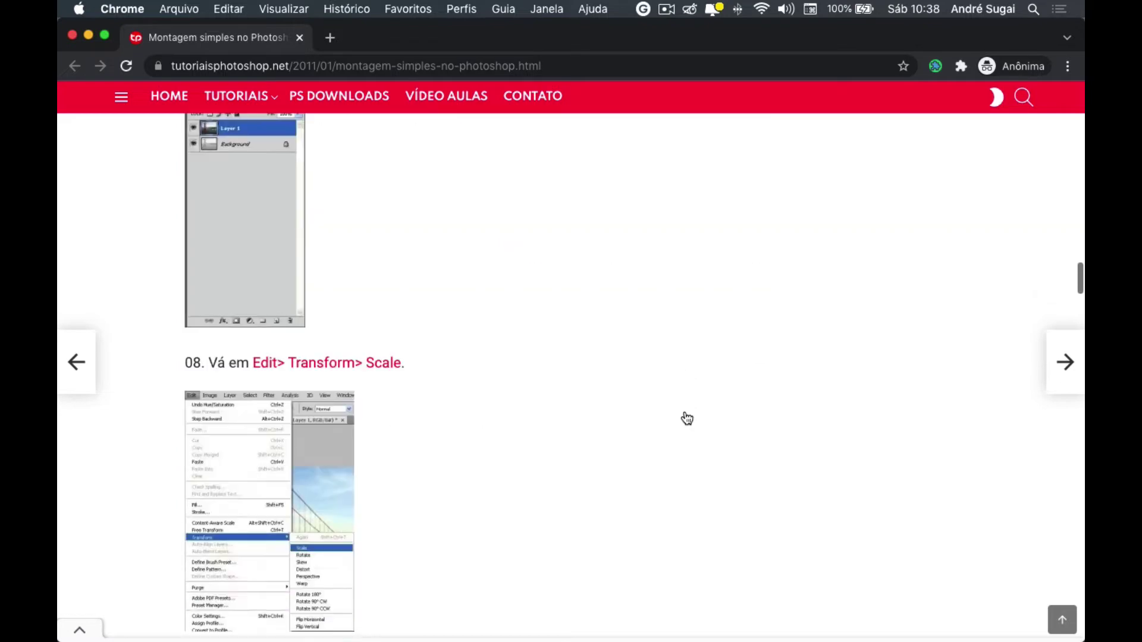
{"action": "scroll", "coordinate": [687, 418], "scroll_direction": "down", "scroll_amount": 1}
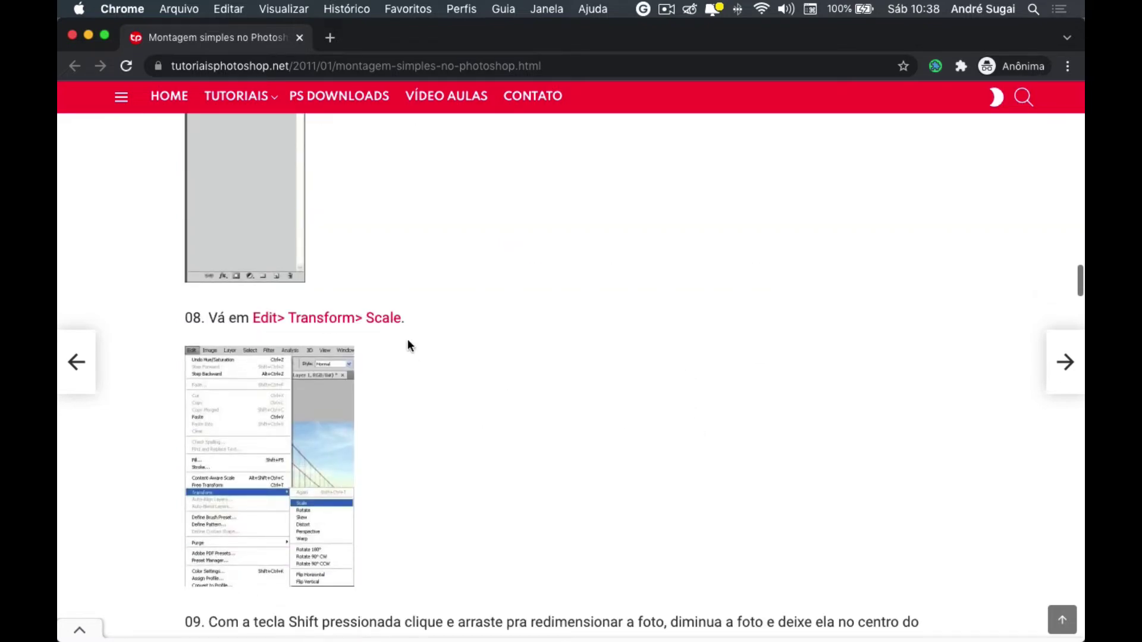
{"action": "scroll", "coordinate": [408, 381], "scroll_direction": "down", "scroll_amount": 1}
{"action": "scroll", "coordinate": [408, 385], "scroll_direction": "down", "scroll_amount": 2}
{"action": "scroll", "coordinate": [407, 385], "scroll_direction": "down", "scroll_amount": 2}
{"action": "scroll", "coordinate": [407, 384], "scroll_direction": "down", "scroll_amount": 2}
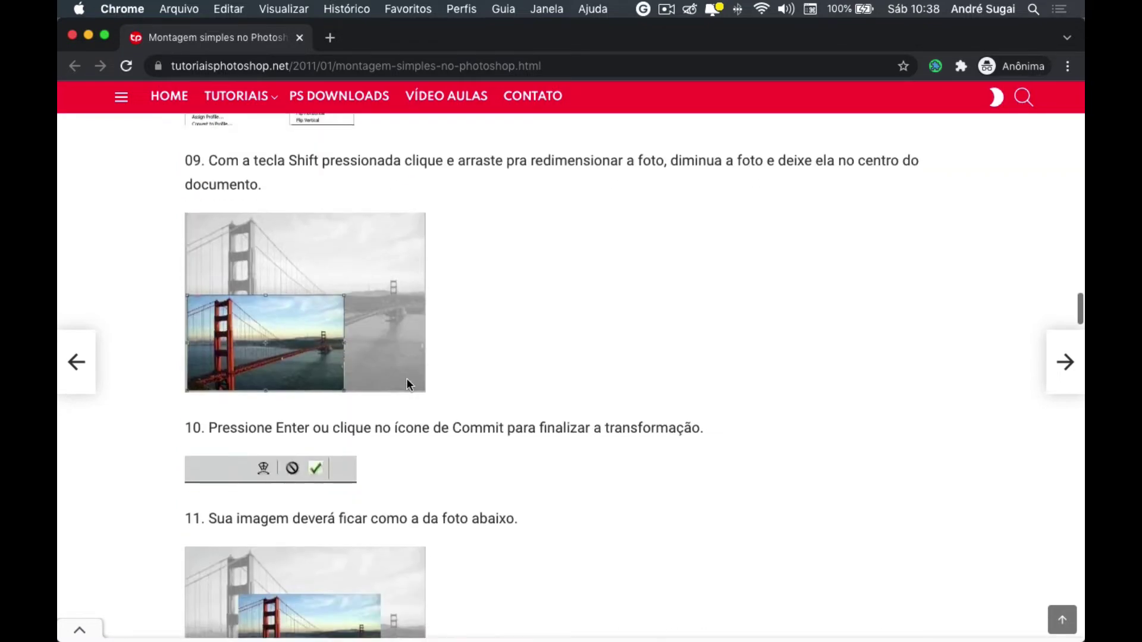
{"action": "scroll", "coordinate": [407, 385], "scroll_direction": "down", "scroll_amount": 2}
{"action": "scroll", "coordinate": [407, 385], "scroll_direction": "down", "scroll_amount": 2}
{"action": "scroll", "coordinate": [407, 385], "scroll_direction": "down", "scroll_amount": 3}
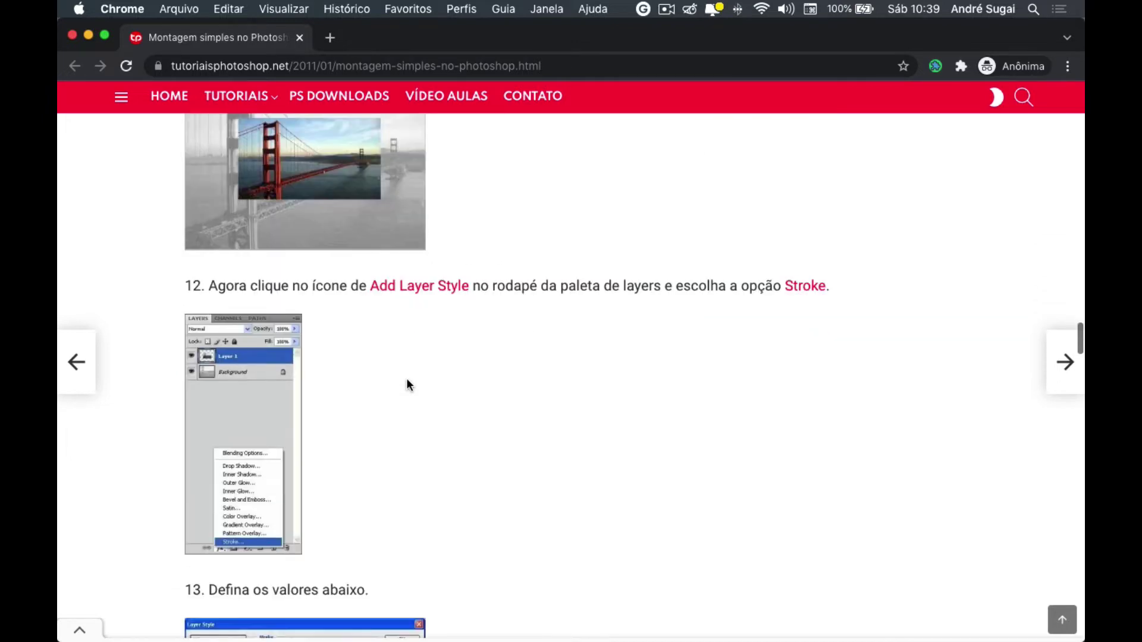
{"action": "scroll", "coordinate": [407, 385], "scroll_direction": "down", "scroll_amount": 2}
{"action": "scroll", "coordinate": [407, 384], "scroll_direction": "down", "scroll_amount": 2}
{"action": "scroll", "coordinate": [407, 385], "scroll_direction": "down", "scroll_amount": 2}
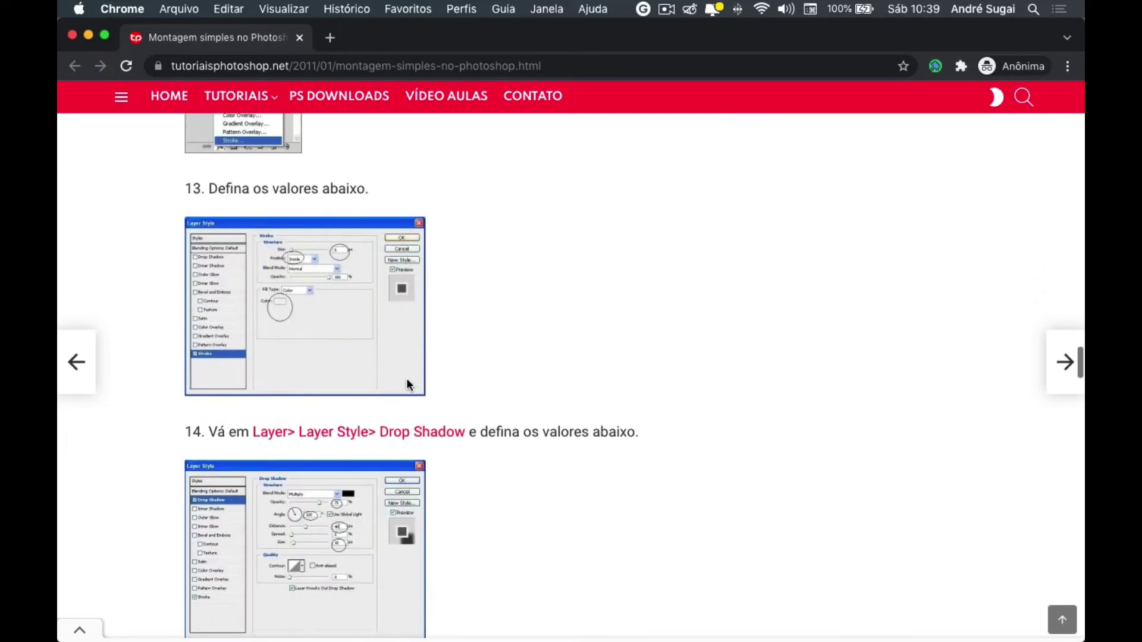
{"action": "scroll", "coordinate": [406, 385], "scroll_direction": "down", "scroll_amount": 2}
{"action": "scroll", "coordinate": [407, 385], "scroll_direction": "down", "scroll_amount": 1}
{"action": "scroll", "coordinate": [407, 385], "scroll_direction": "down", "scroll_amount": 1}
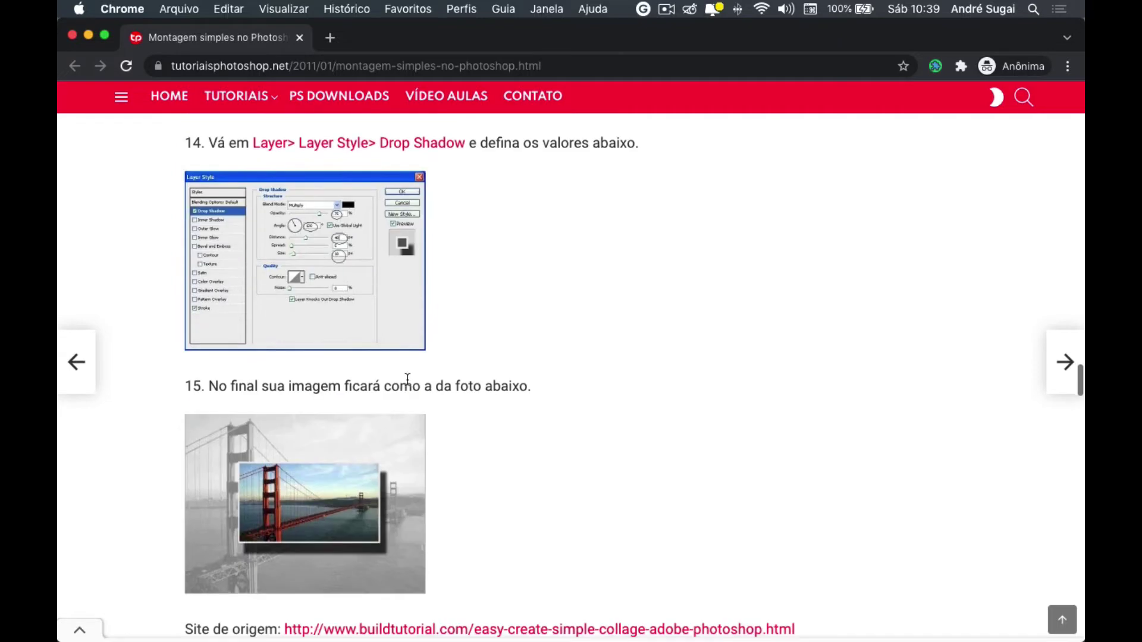
{"action": "scroll", "coordinate": [407, 385], "scroll_direction": "down", "scroll_amount": 2}
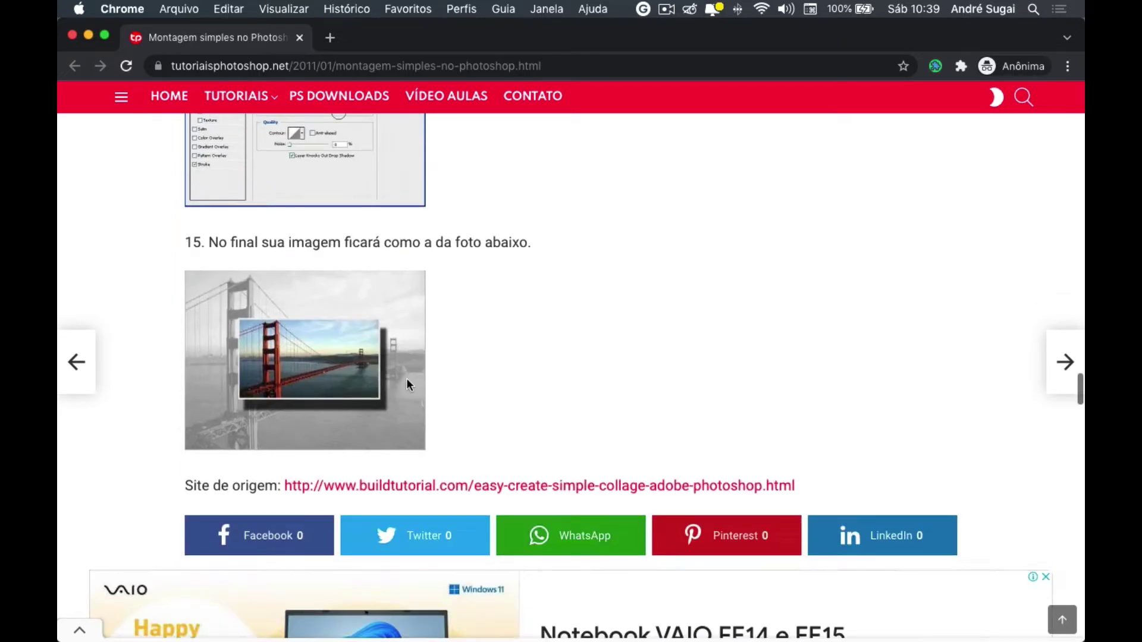
- Scroll back up to step 03, Layer > Hide Layers
{"action": "scroll", "coordinate": [407, 385], "scroll_direction": "up", "scroll_amount": 1}
{"action": "scroll", "coordinate": [407, 385], "scroll_direction": "up", "scroll_amount": 10}
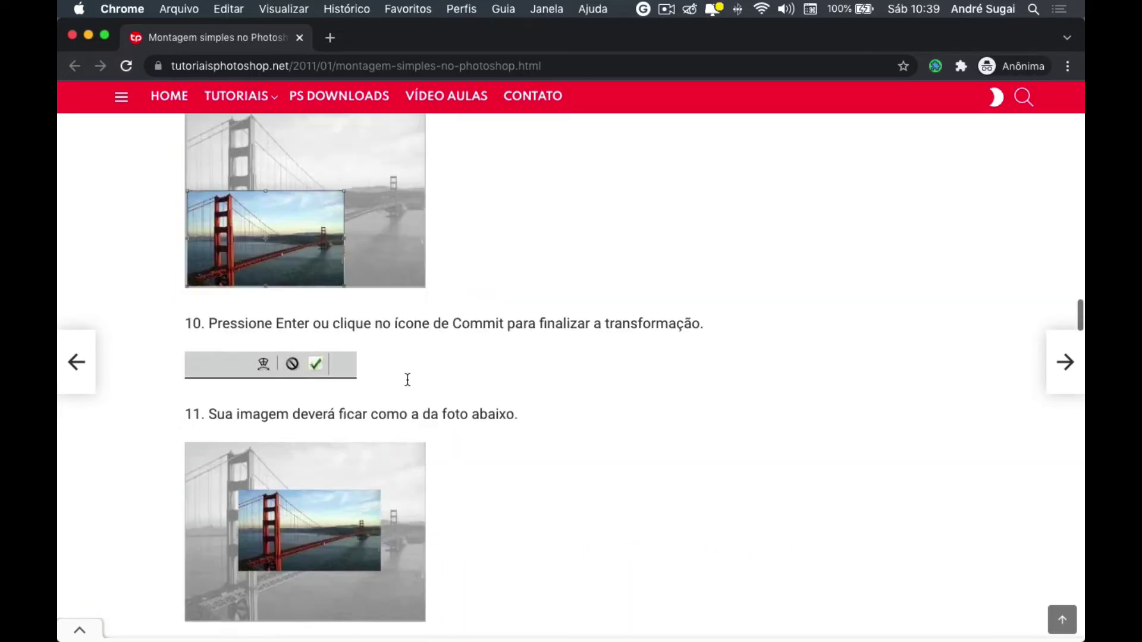
{"action": "scroll", "coordinate": [407, 385], "scroll_direction": "up", "scroll_amount": 10}
{"action": "scroll", "coordinate": [407, 385], "scroll_direction": "up", "scroll_amount": 3}
{"action": "scroll", "coordinate": [409, 385], "scroll_direction": "up", "scroll_amount": 8}
{"action": "scroll", "coordinate": [408, 385], "scroll_direction": "up", "scroll_amount": 1}
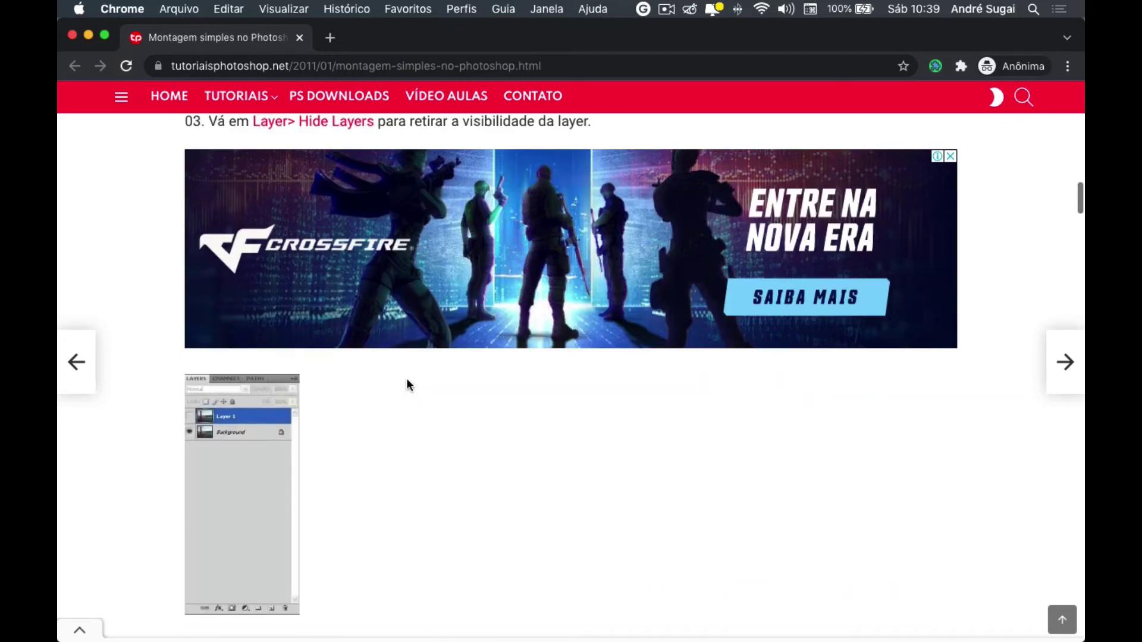
- Revert the Photoshop document via History to the single full-colour pexels-photo layer
{"action": "key", "text": "super+Tab"}
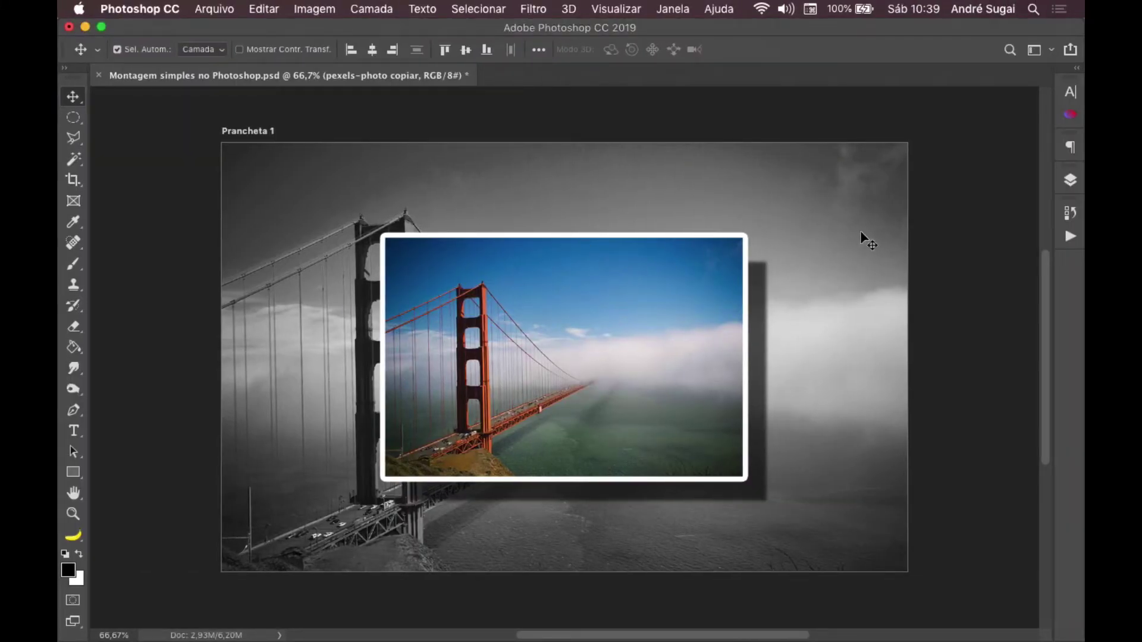
{"action": "left_click", "coordinate": [1069, 183]}
{"action": "left_click", "coordinate": [1009, 395]}
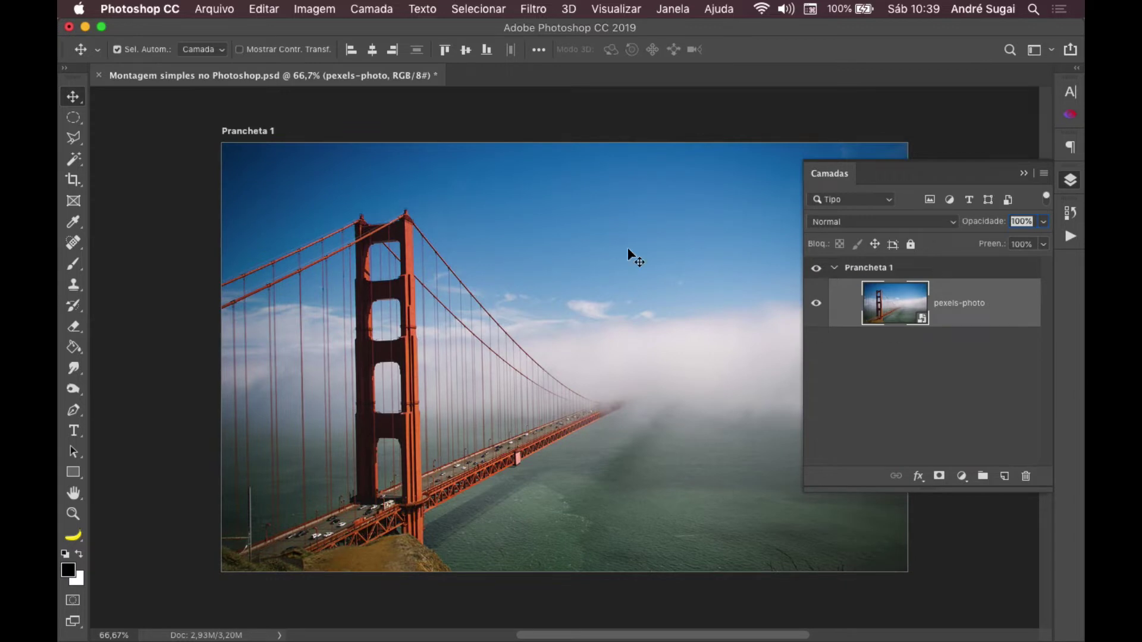
{"action": "left_click", "coordinate": [1023, 175]}
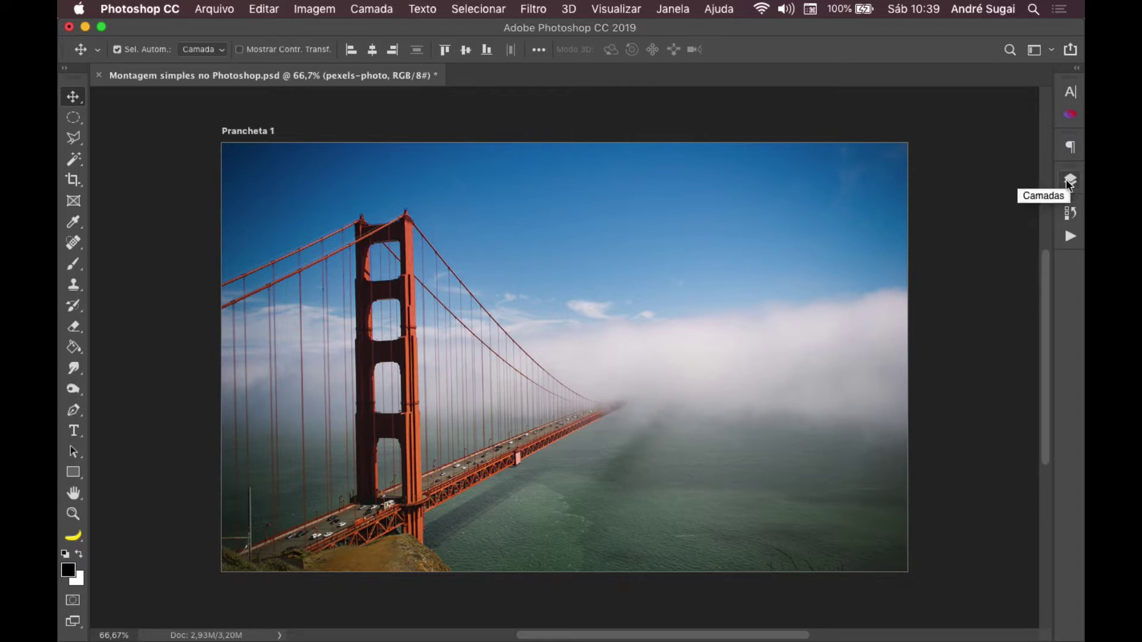
- Show the Layers panel from the Window menu and make it shorter
{"action": "left_click", "coordinate": [666, 8]}
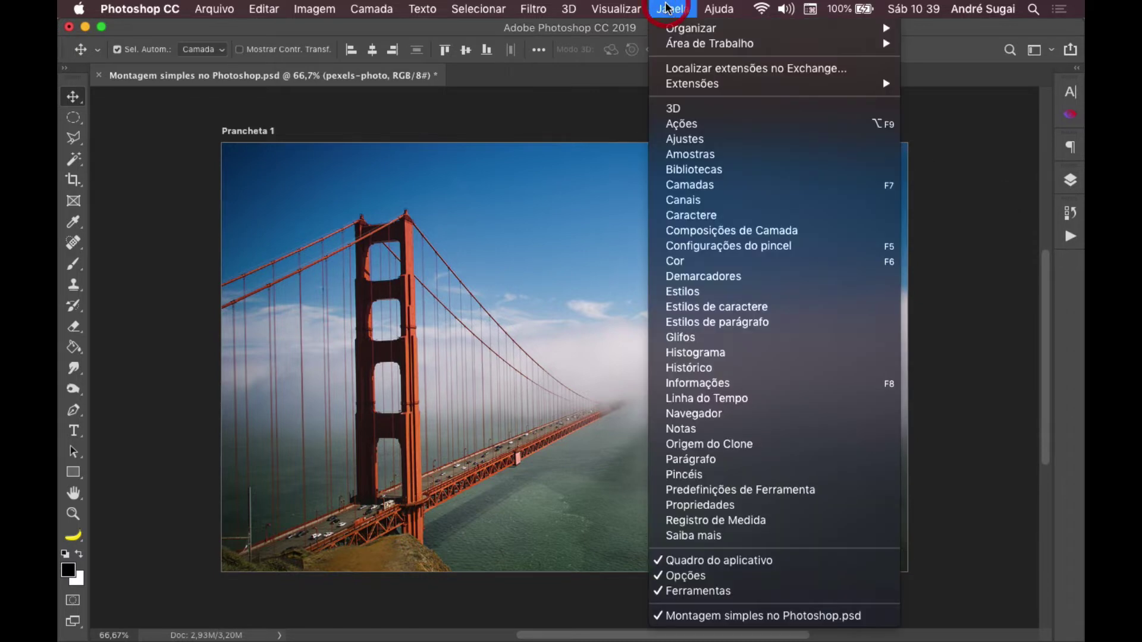
{"action": "left_click", "coordinate": [725, 186]}
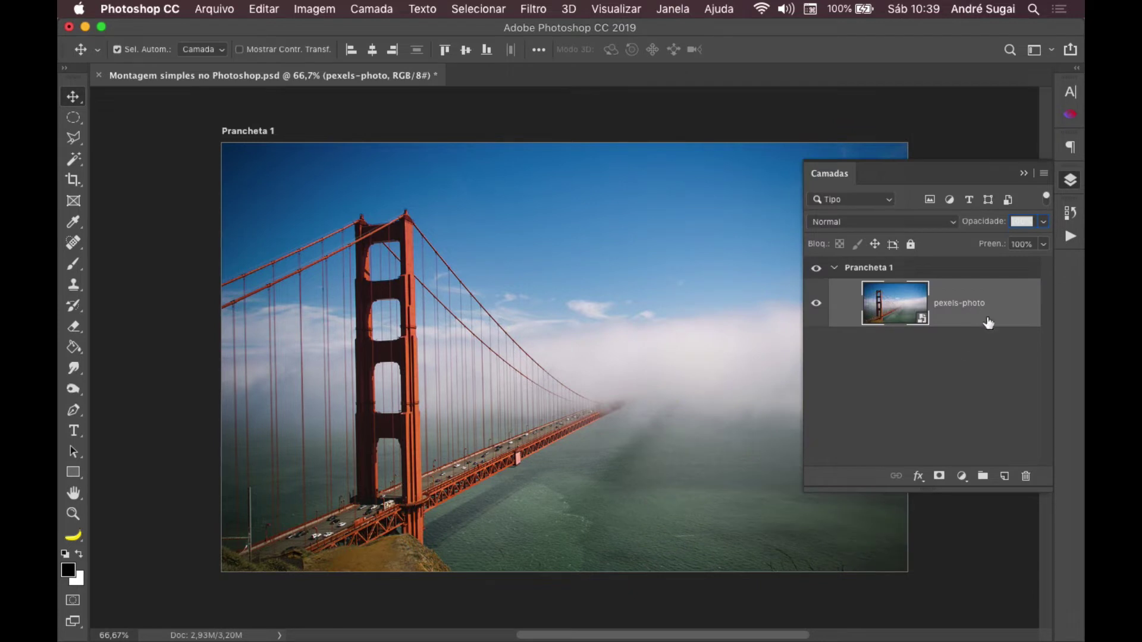
{"action": "left_click_drag", "start_coordinate": [1043, 489], "coordinate": [1043, 456]}
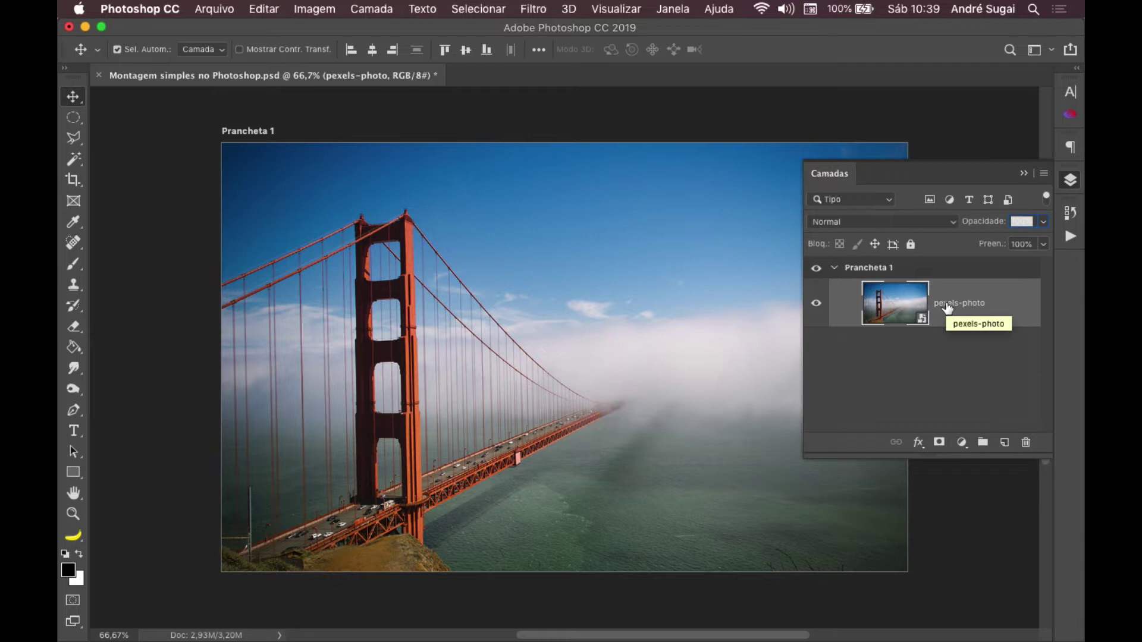
- Duplicate pexels-photo into pexels-photo copiar and select the original layer below it
{"action": "key", "text": "super+j"}
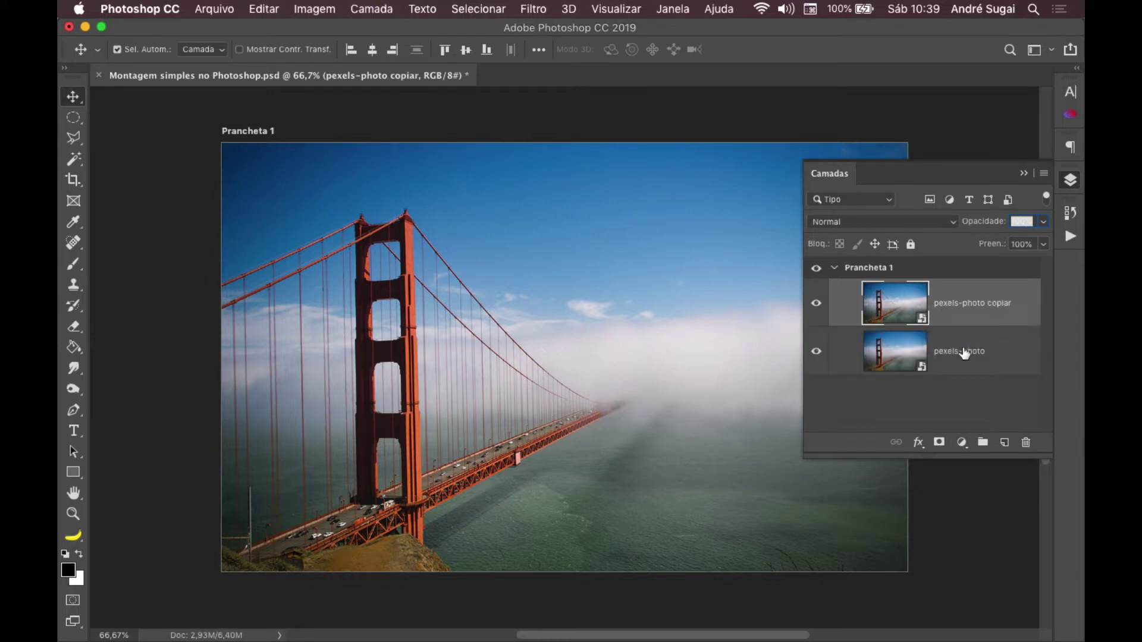
{"action": "left_click", "coordinate": [950, 348]}
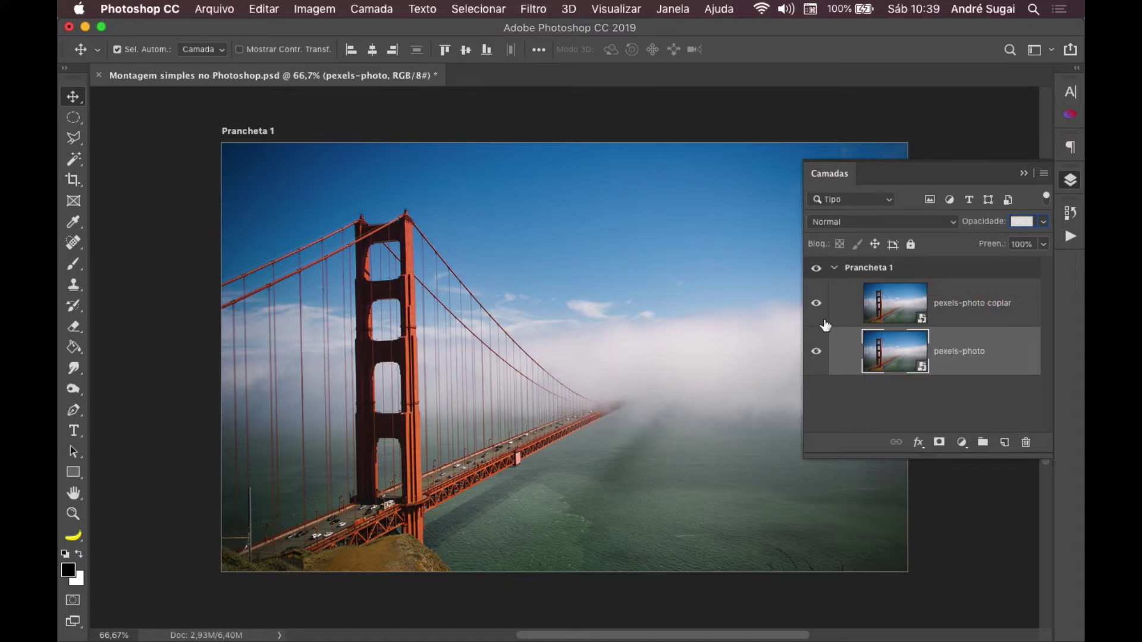
{"action": "left_click", "coordinate": [369, 7]}
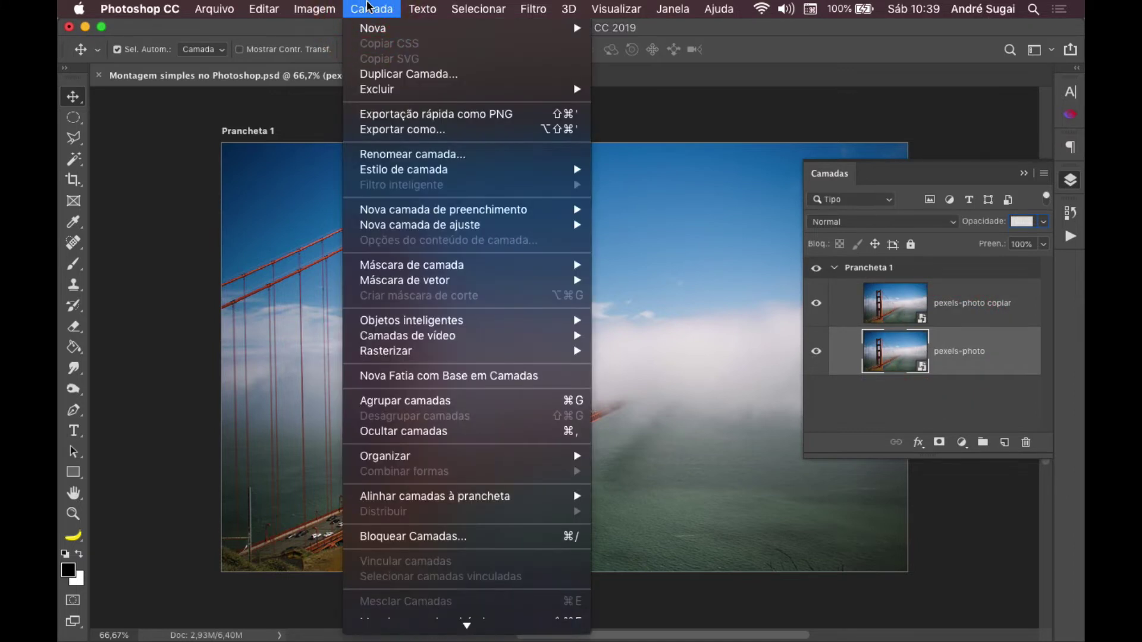
{"action": "mouse_move", "coordinate": [420, 225]}
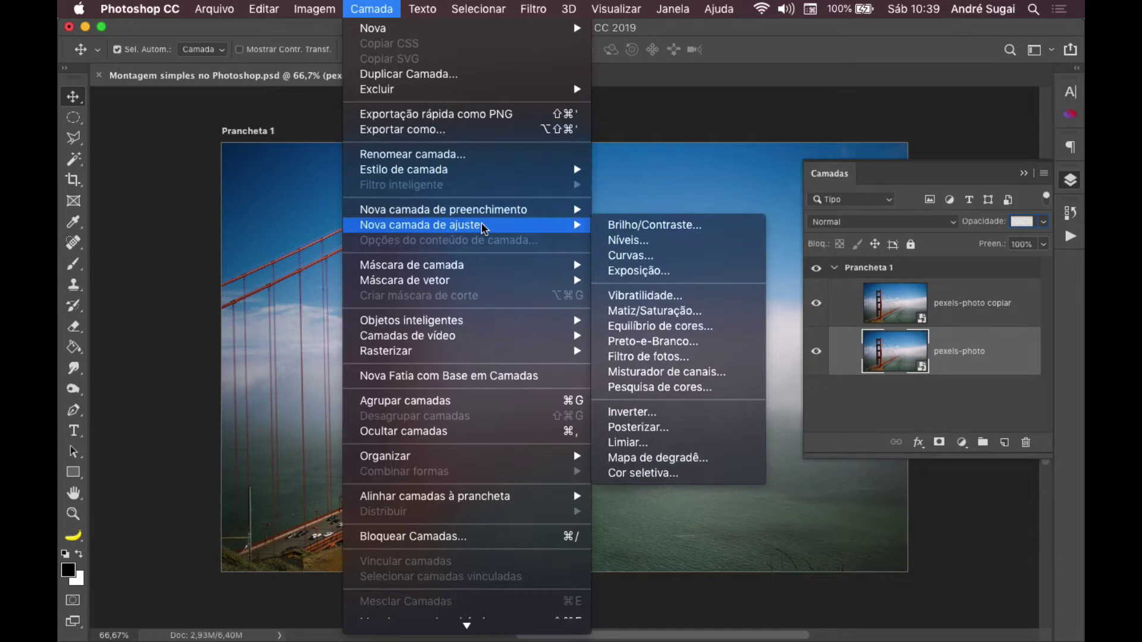
- Add a Matiz/Saturação adjustment layer with Saturação -100 between the copy and the original
{"action": "left_click", "coordinate": [683, 314]}
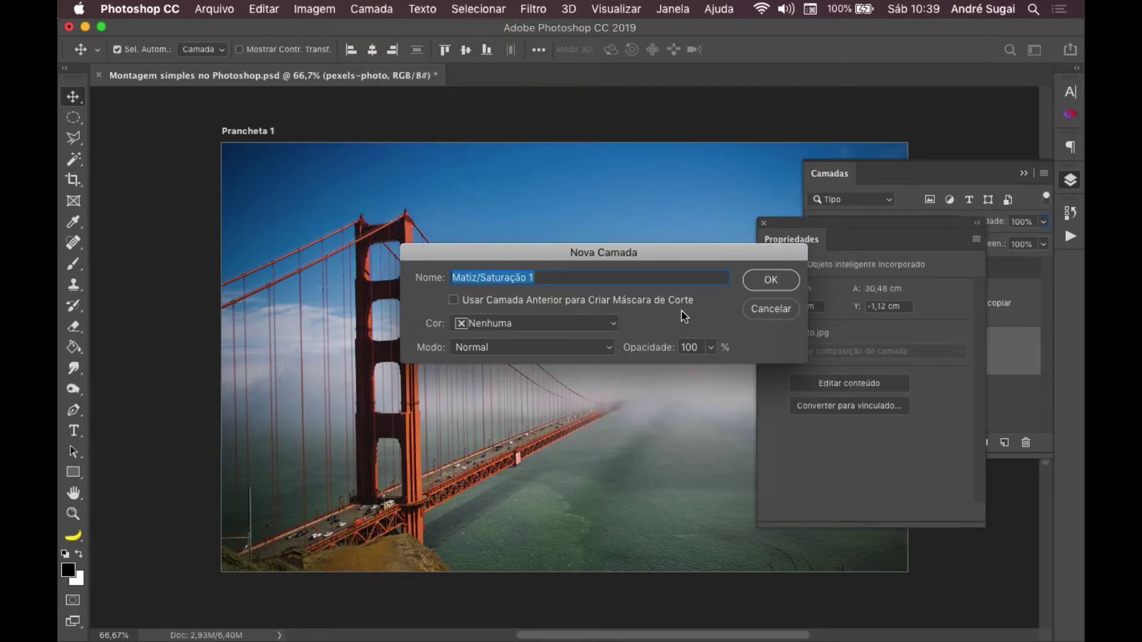
{"action": "left_click", "coordinate": [768, 279]}
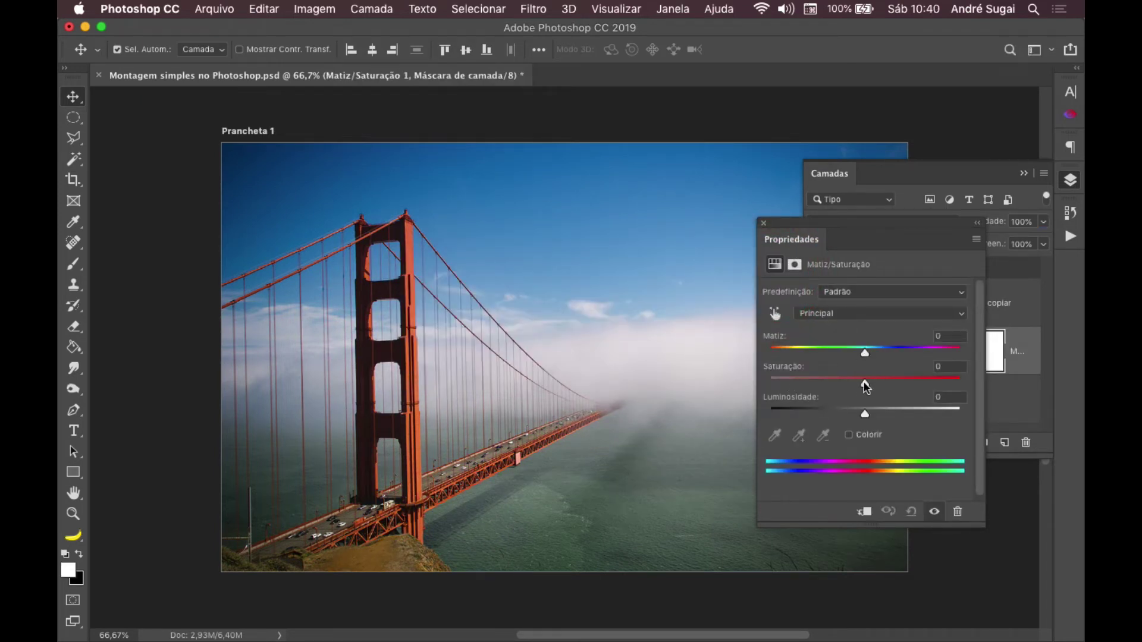
{"action": "left_click_drag", "start_coordinate": [866, 385], "coordinate": [752, 390]}
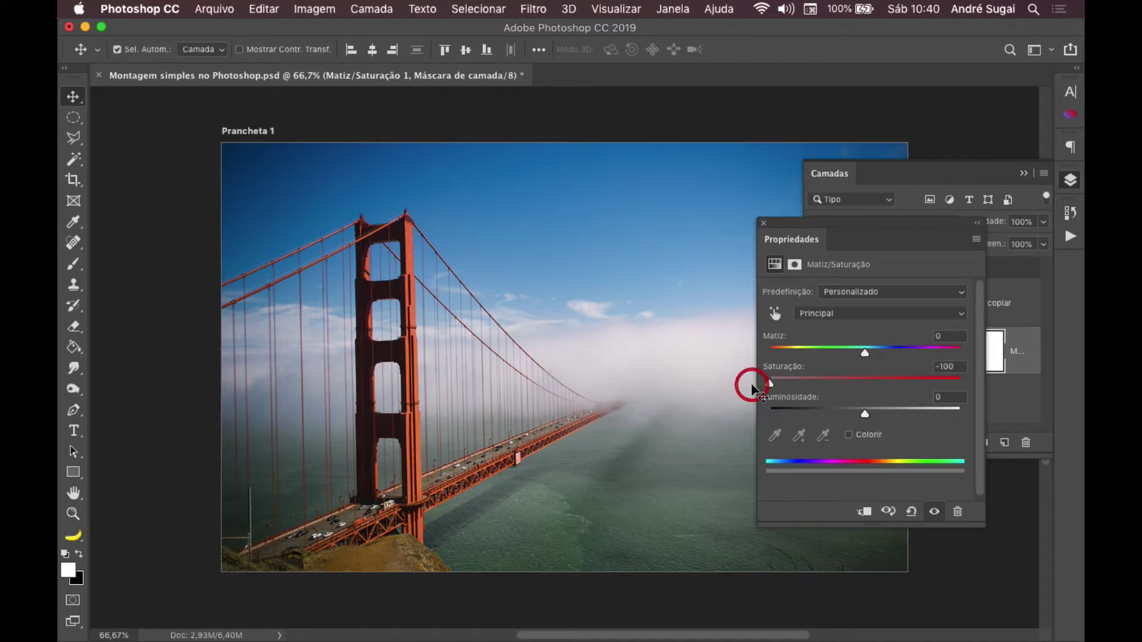
{"action": "left_click", "coordinate": [764, 226]}
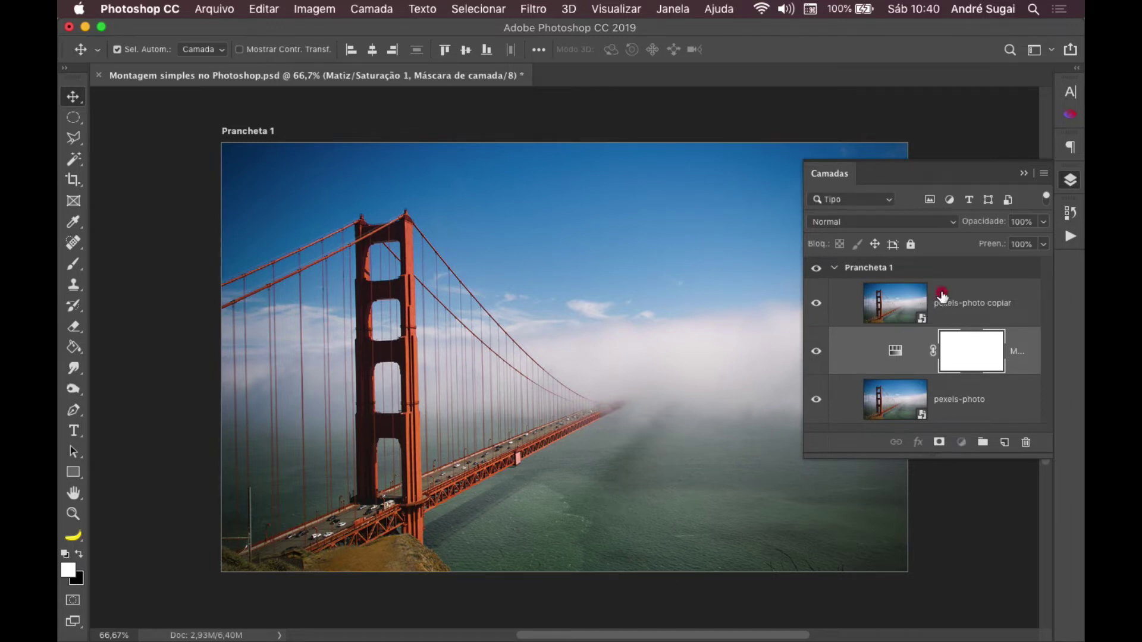
- Free-transform pexels-photo copiar down to 81.18% around the image centre
{"action": "left_click", "coordinate": [943, 296]}
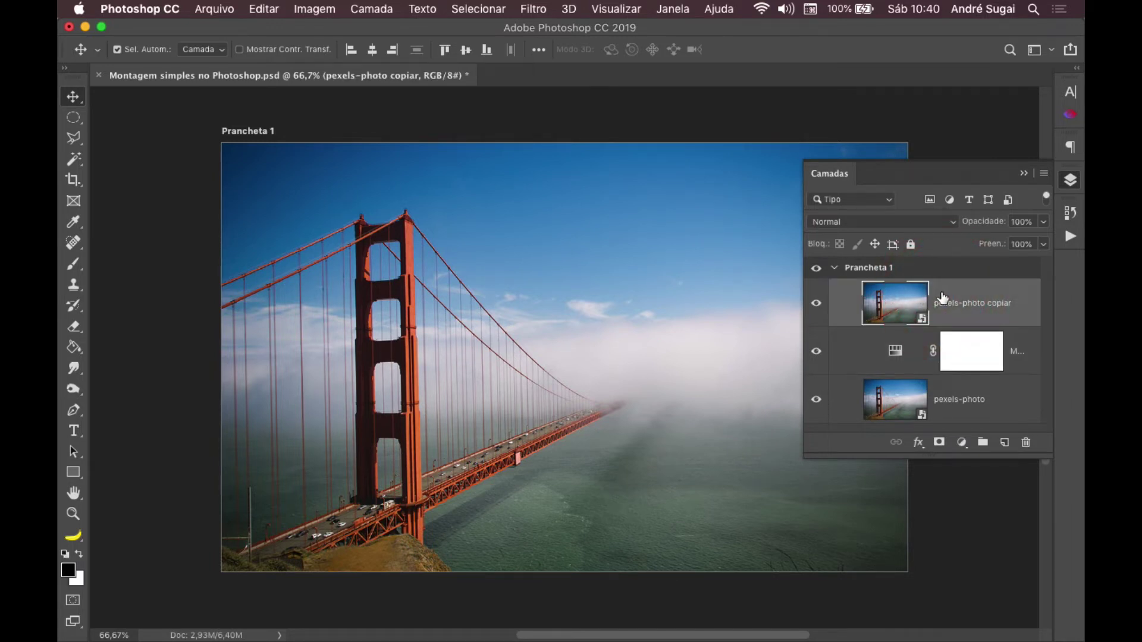
{"action": "key", "text": "ctrl+t"}
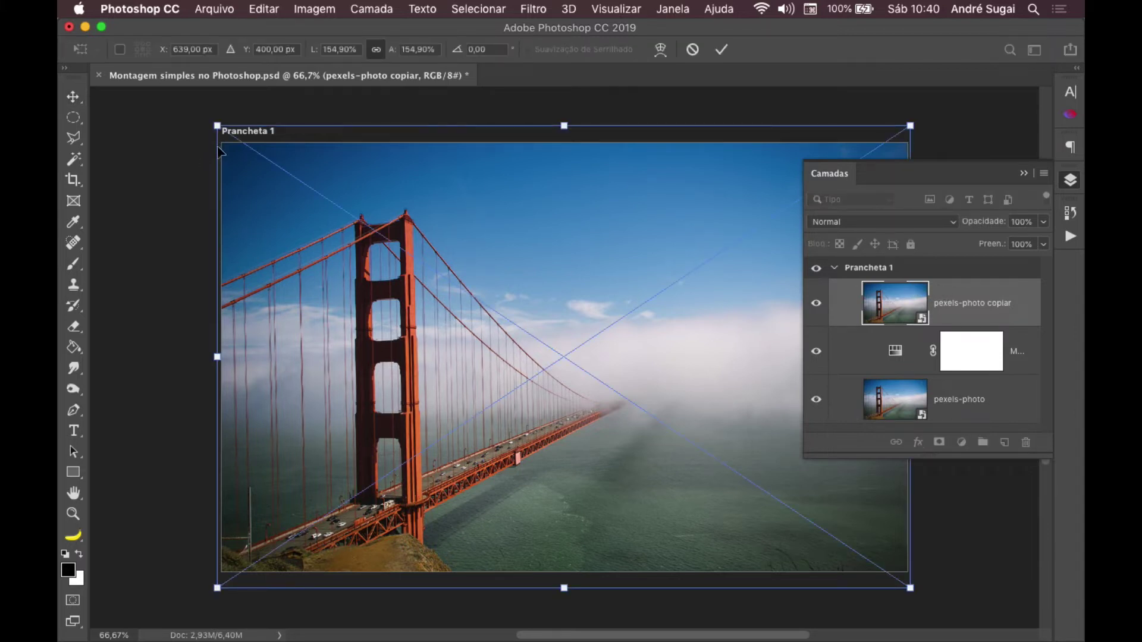
{"action": "mouse_move", "coordinate": [215, 125]}
{"action": "left_mouse_down"}
{"action": "mouse_move", "coordinate": [423, 252]}
{"action": "mouse_move", "coordinate": [379, 234]}
{"action": "left_mouse_up"}
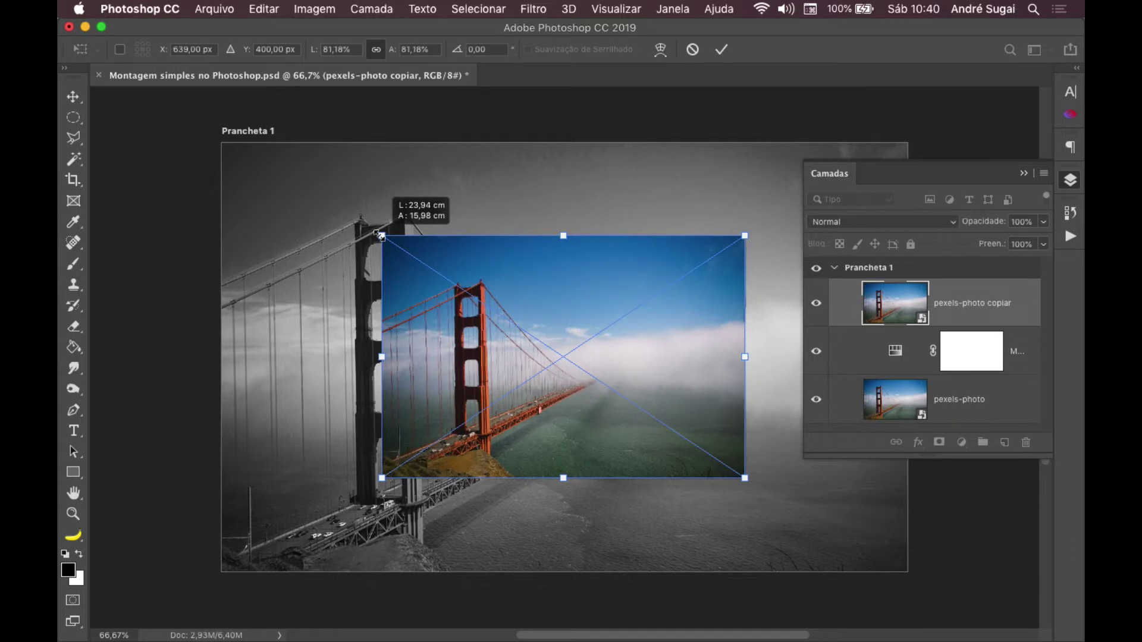
{"action": "left_click_drag", "start_coordinate": [379, 234], "coordinate": [380, 235]}
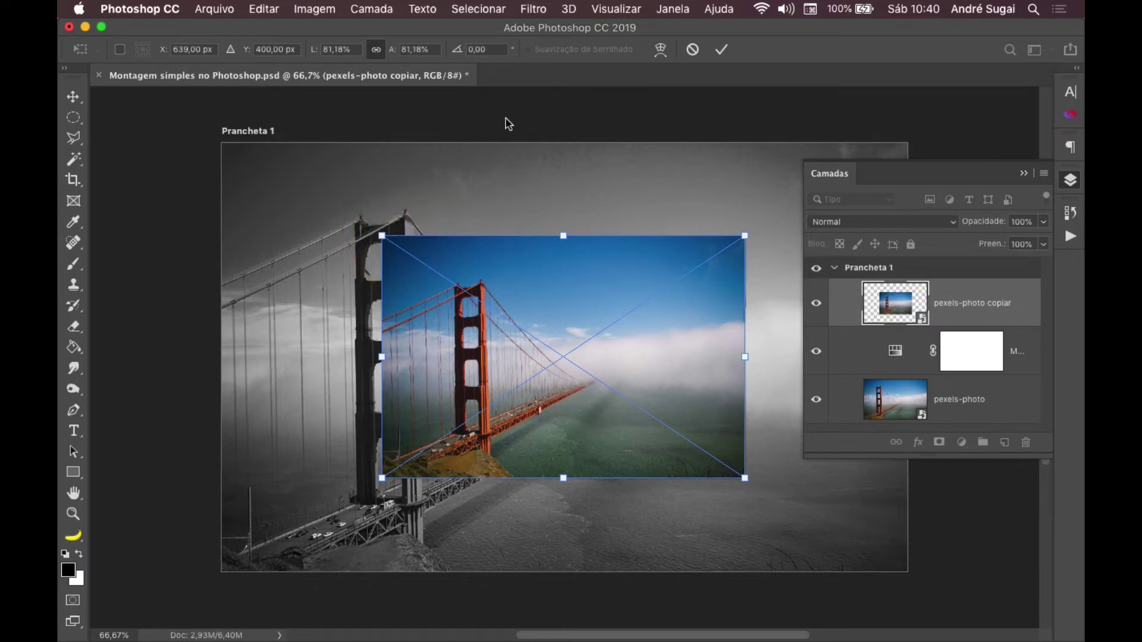
{"action": "key", "text": "Return"}
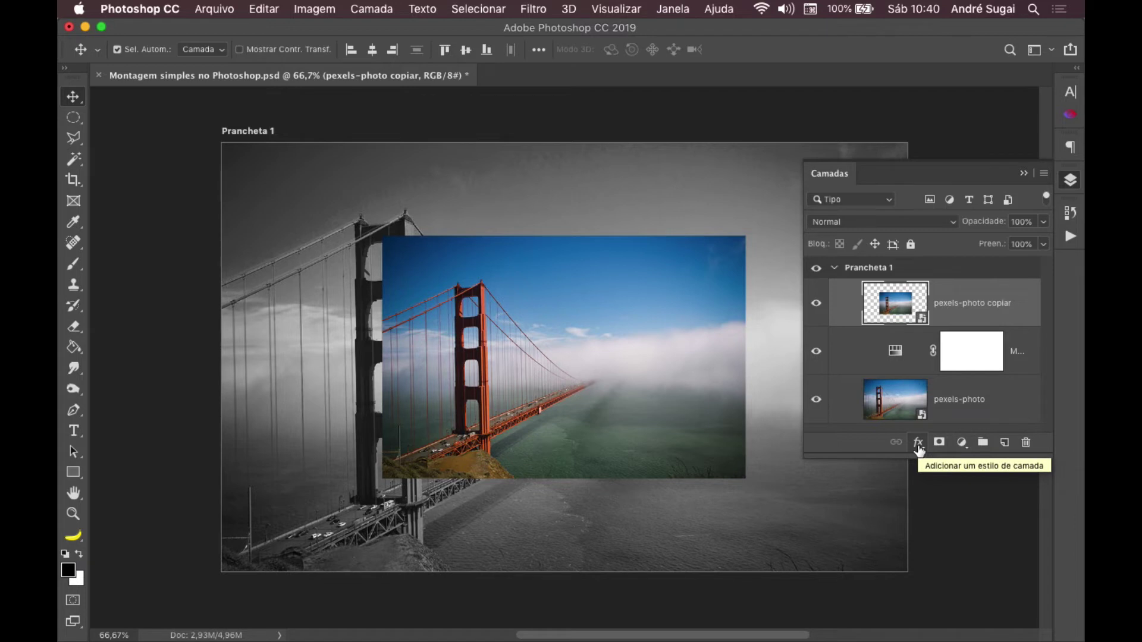
- Give pexels-photo copiar a white Traçado stroke, 18 px, with Posição Interna
{"action": "left_click", "coordinate": [919, 445]}
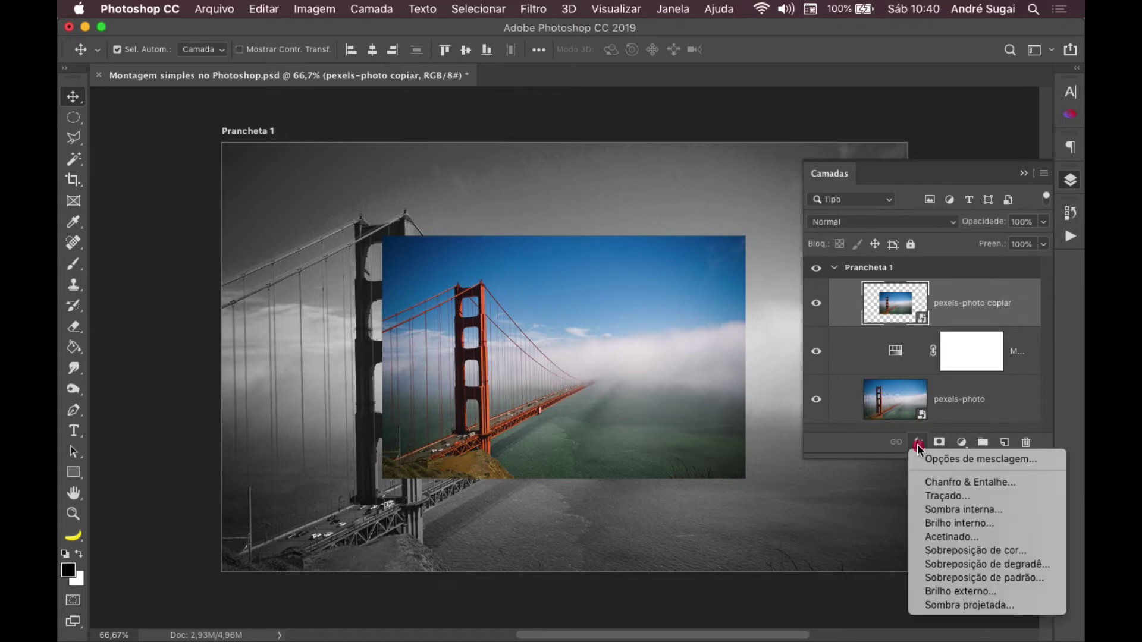
{"action": "left_click", "coordinate": [954, 501]}
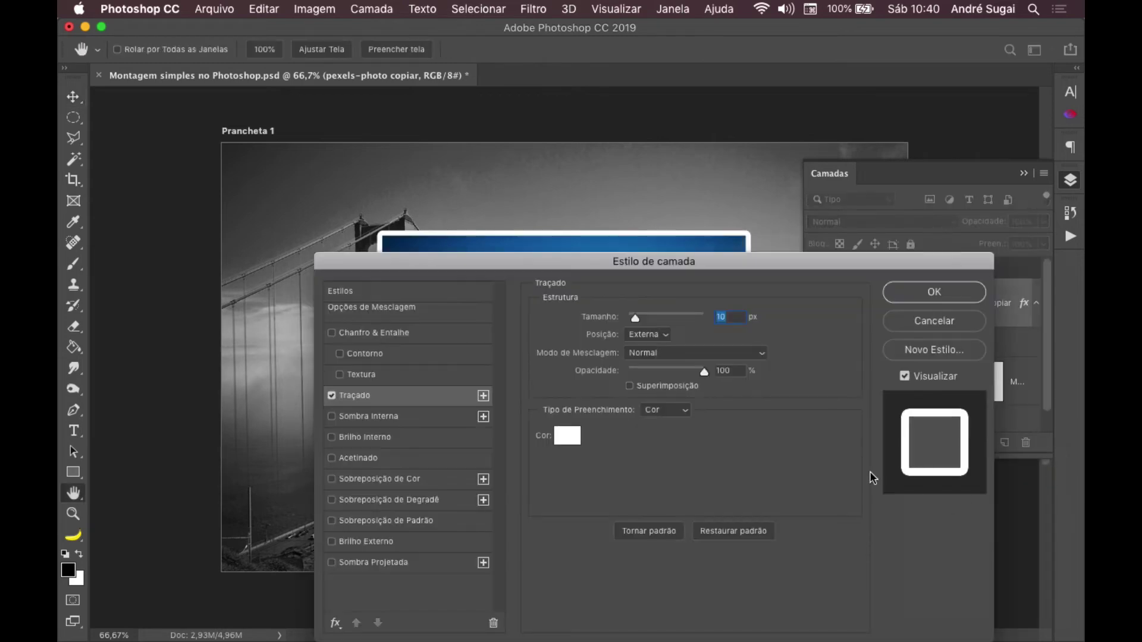
{"action": "mouse_move", "coordinate": [589, 267]}
{"action": "left_mouse_down"}
{"action": "mouse_move", "coordinate": [802, 460]}
{"action": "mouse_move", "coordinate": [876, 389]}
{"action": "left_mouse_up"}
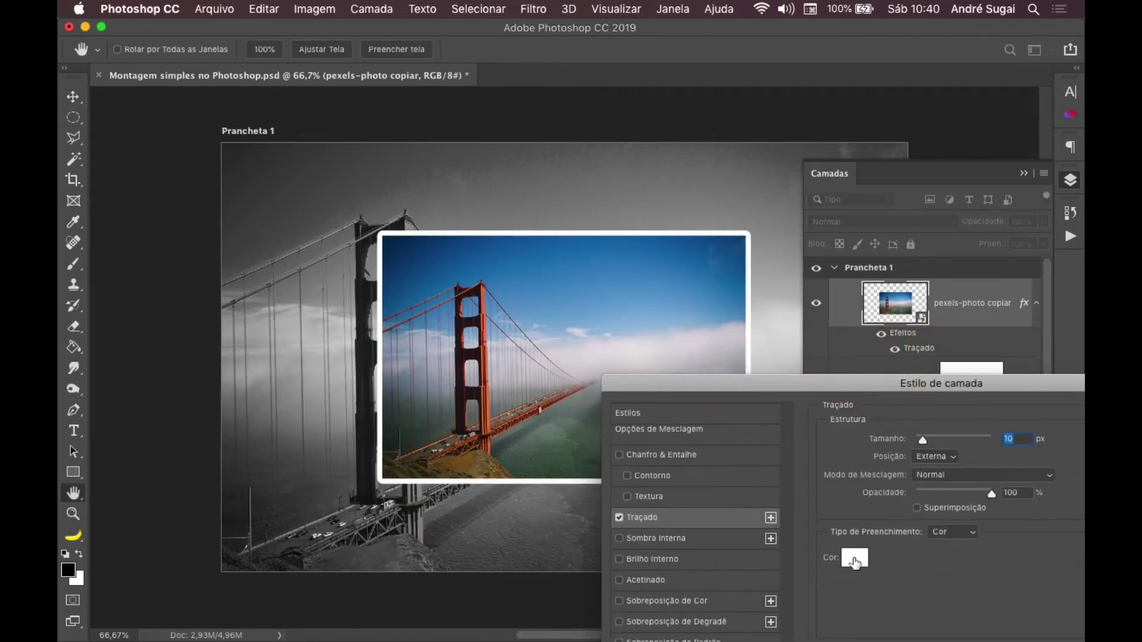
{"action": "left_click", "coordinate": [855, 560]}
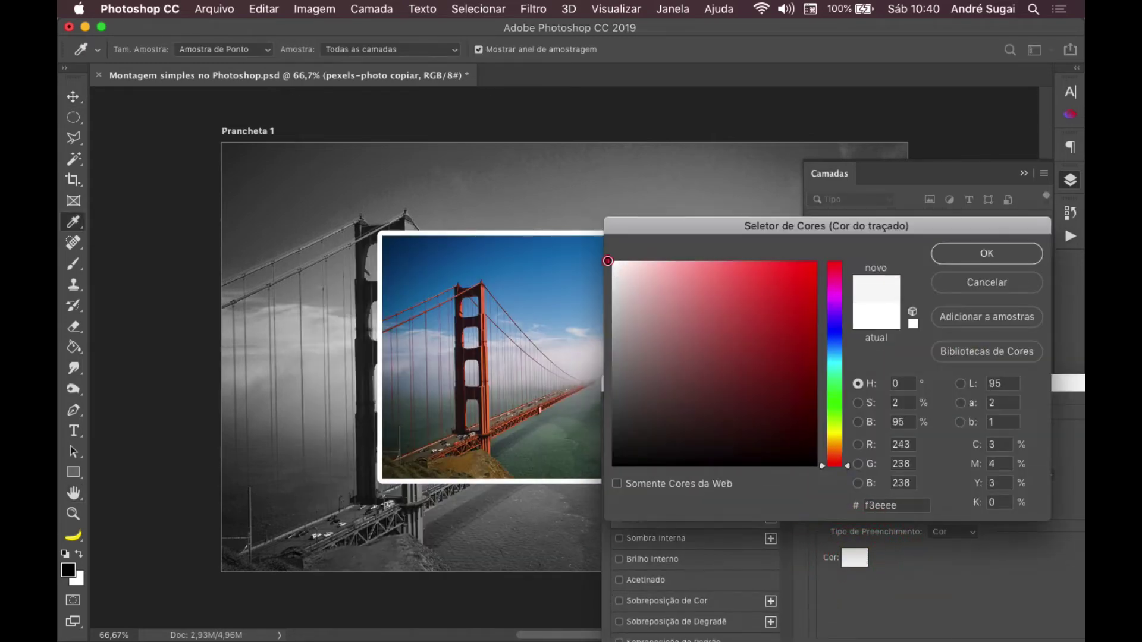
{"action": "left_click", "coordinate": [951, 253]}
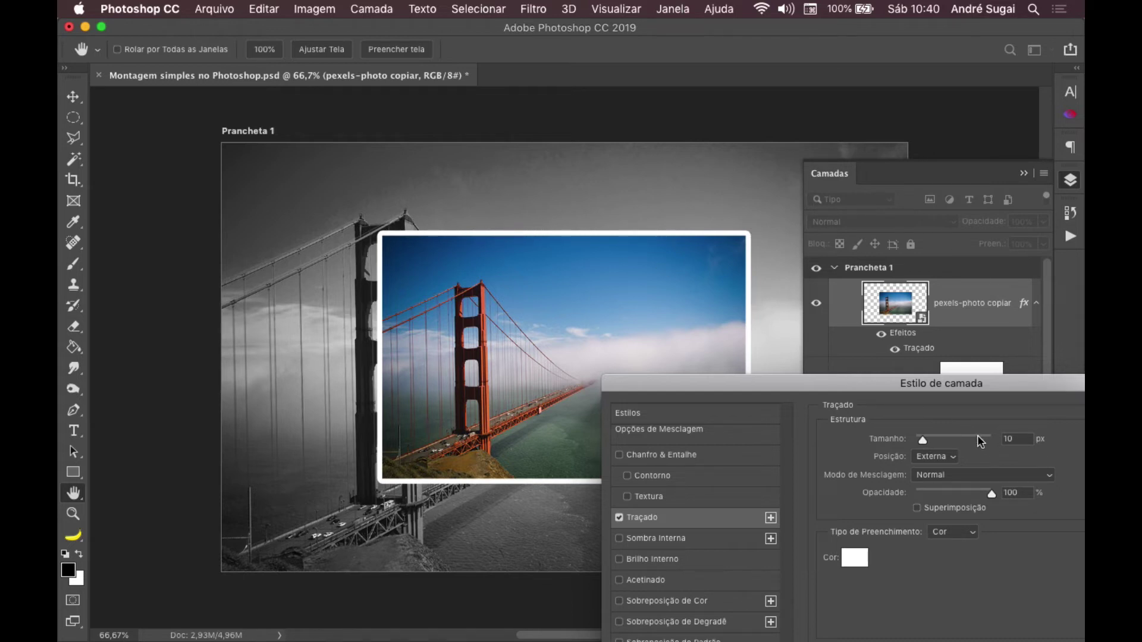
{"action": "left_click_drag", "start_coordinate": [922, 440], "coordinate": [925, 444]}
{"action": "left_click", "coordinate": [937, 457]}
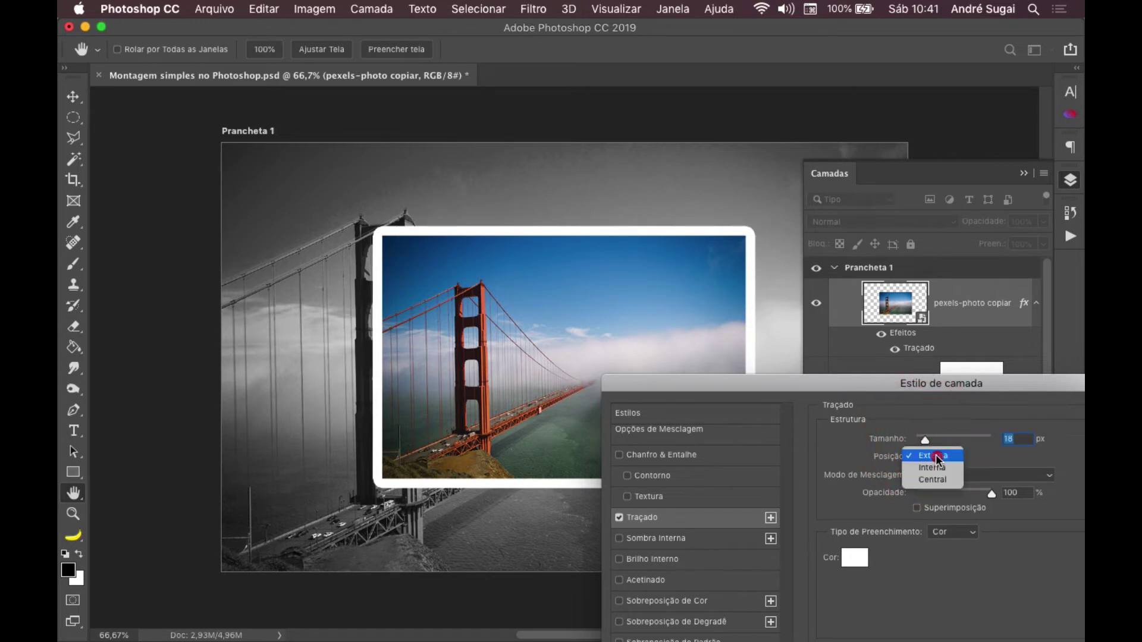
{"action": "left_click", "coordinate": [946, 468]}
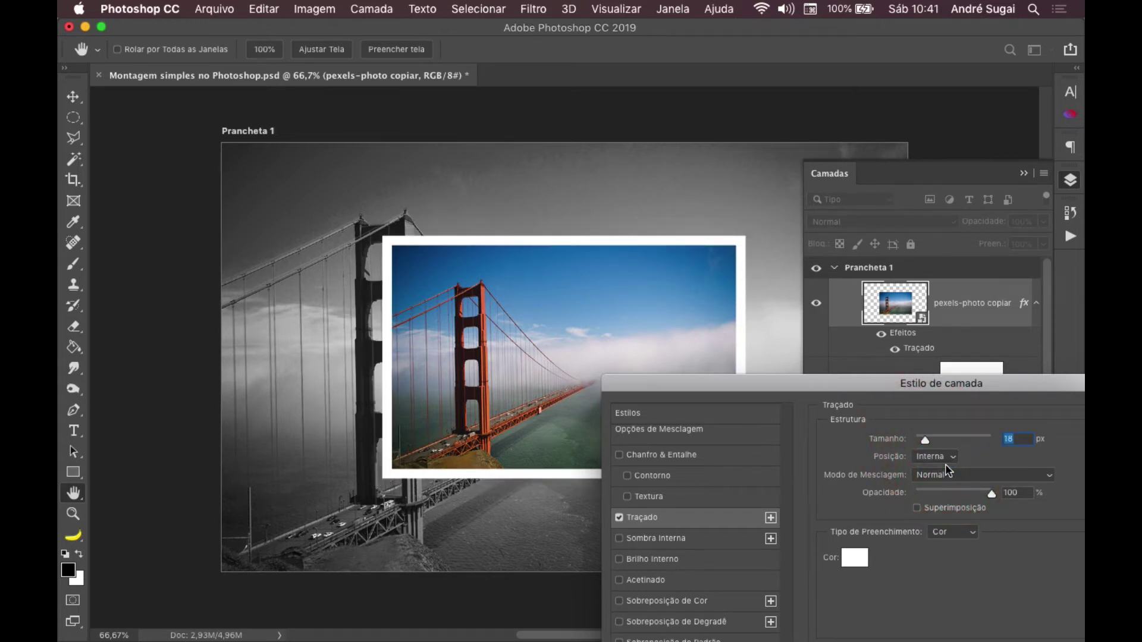
{"action": "left_click_drag", "start_coordinate": [969, 398], "coordinate": [819, 348]}
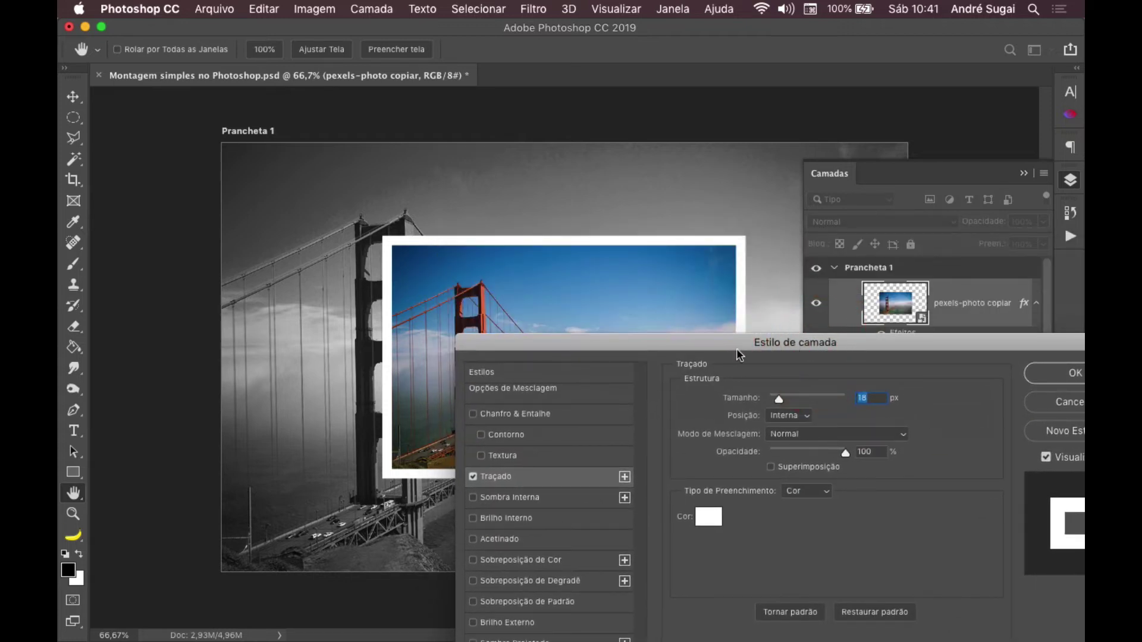
{"action": "left_click_drag", "start_coordinate": [736, 357], "coordinate": [527, 389]}
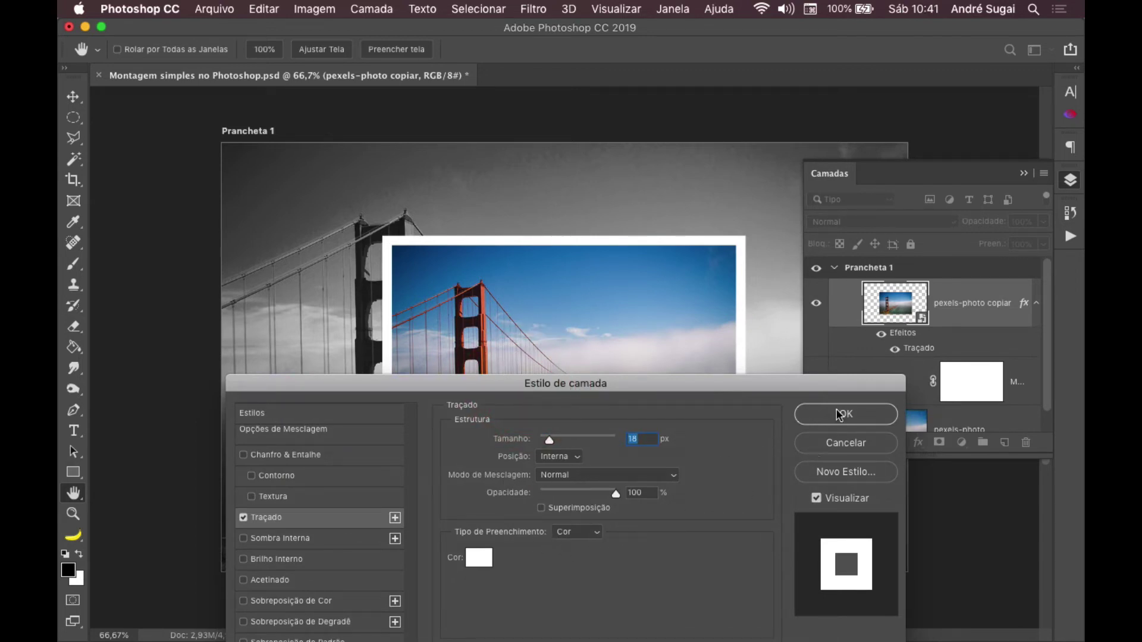
{"action": "left_click_drag", "start_coordinate": [722, 387], "coordinate": [1011, 208]}
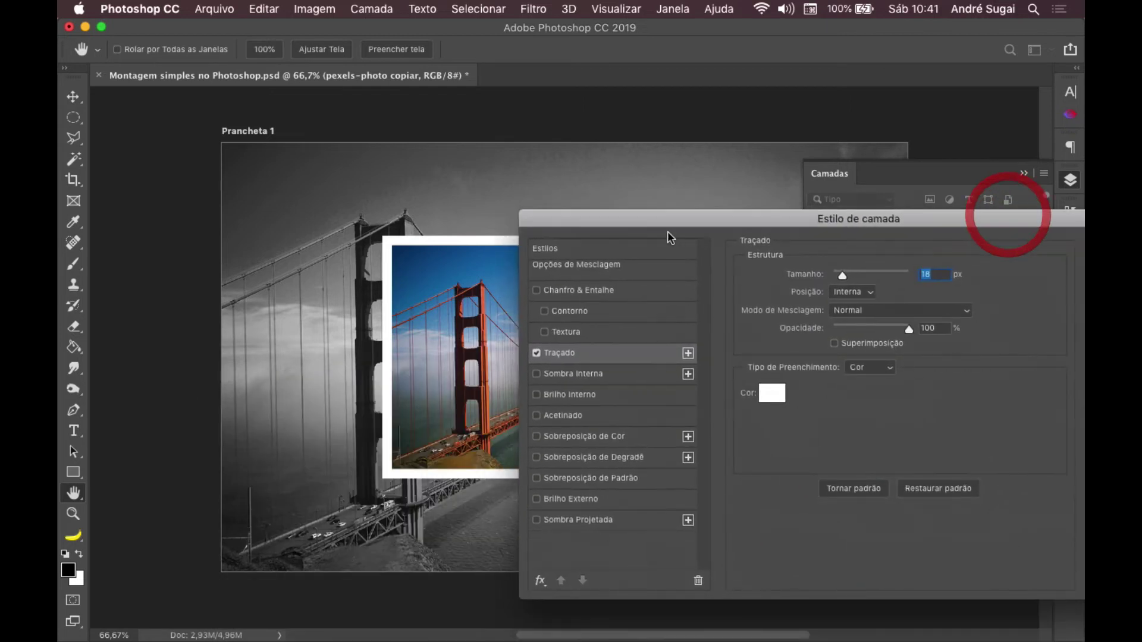
{"action": "left_click_drag", "start_coordinate": [681, 216], "coordinate": [708, 204]}
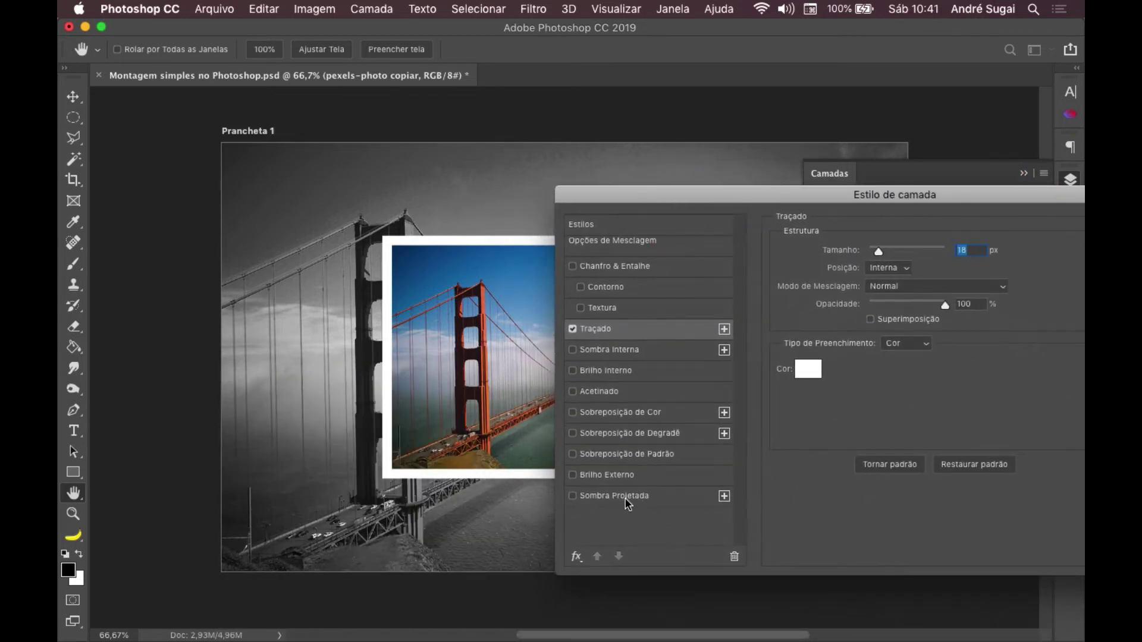
- Enable Sombra Projetada at 64% opacity, 63 px distance, 134°, and apply the layer style
{"action": "left_click", "coordinate": [608, 498]}
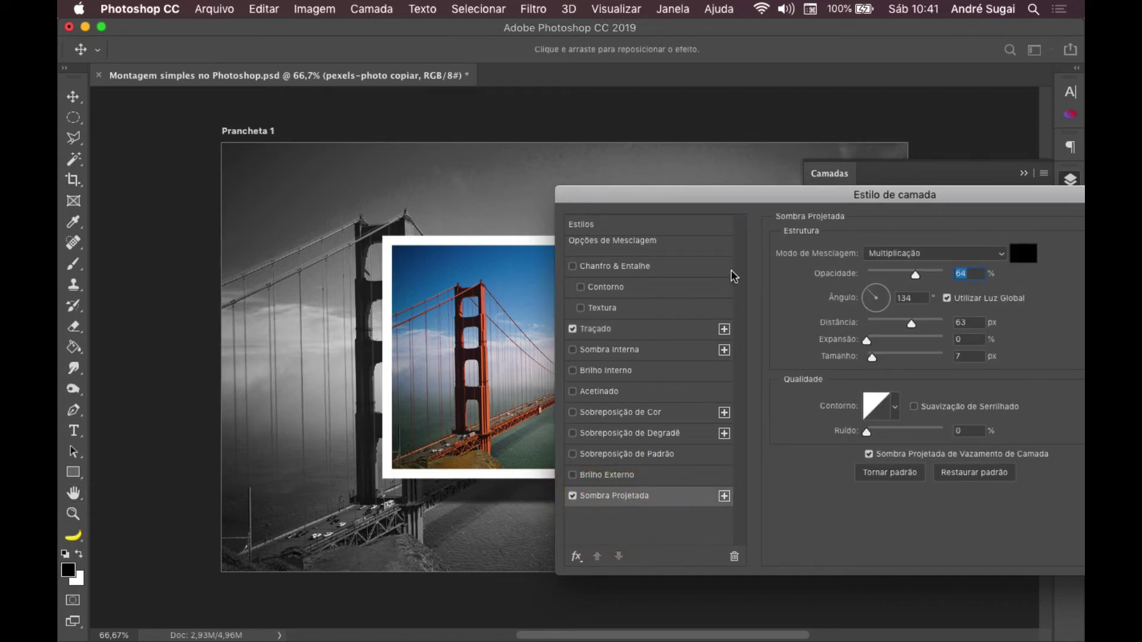
{"action": "mouse_move", "coordinate": [680, 194]}
{"action": "left_mouse_down"}
{"action": "mouse_move", "coordinate": [950, 192]}
{"action": "mouse_move", "coordinate": [138, 112]}
{"action": "left_mouse_up"}
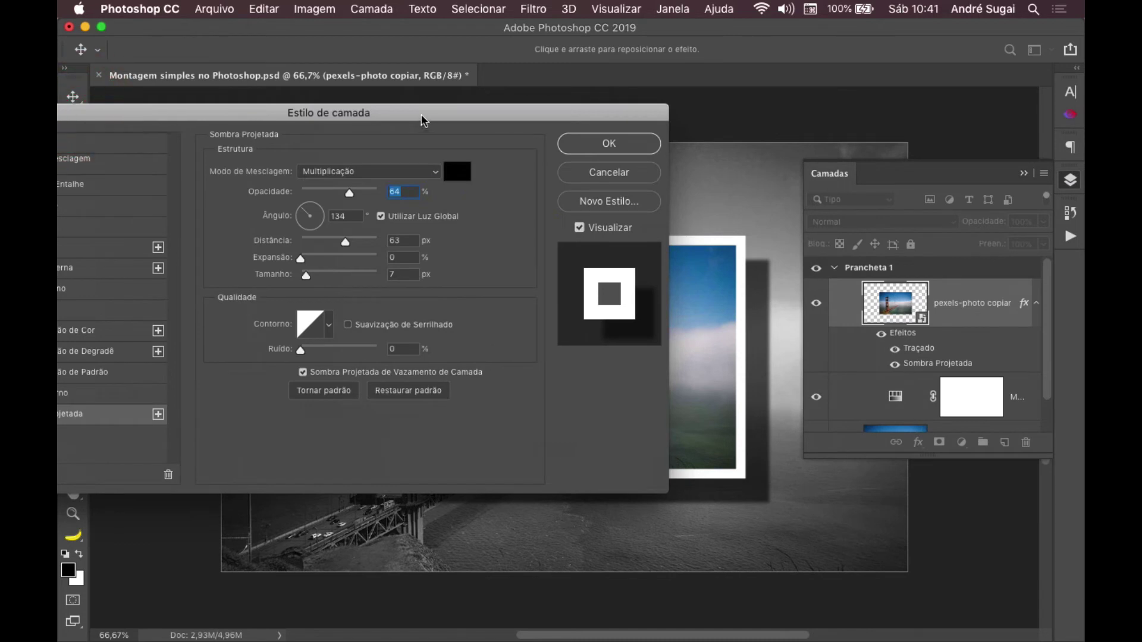
{"action": "mouse_move", "coordinate": [423, 119]}
{"action": "left_mouse_down"}
{"action": "mouse_move", "coordinate": [208, 135]}
{"action": "mouse_move", "coordinate": [321, 124]}
{"action": "left_mouse_up"}
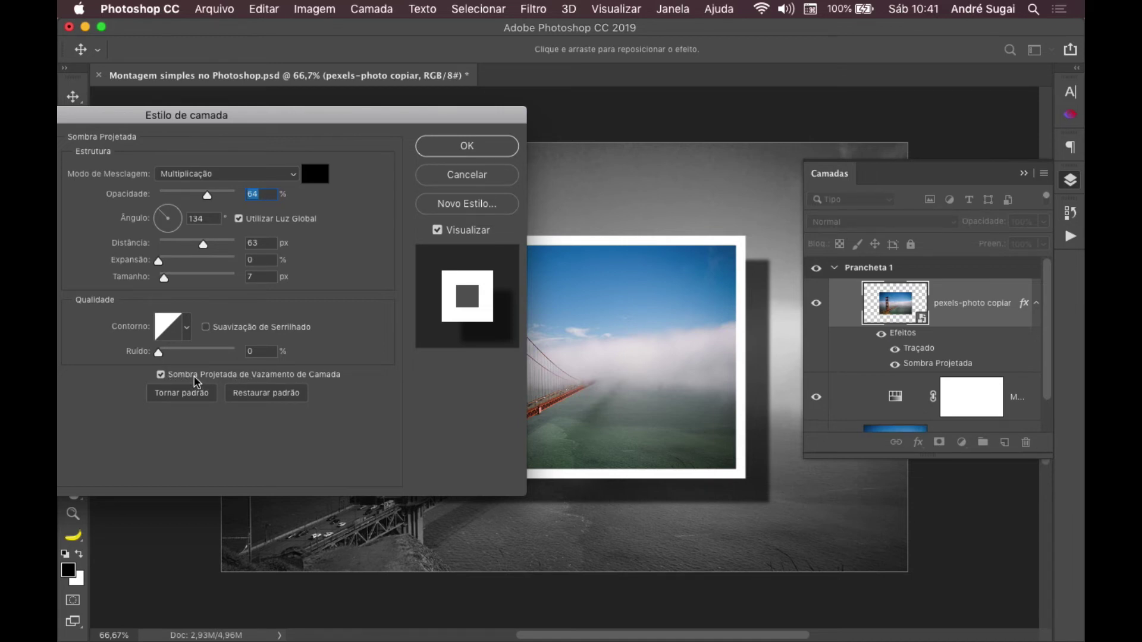
{"action": "left_click", "coordinate": [462, 146]}
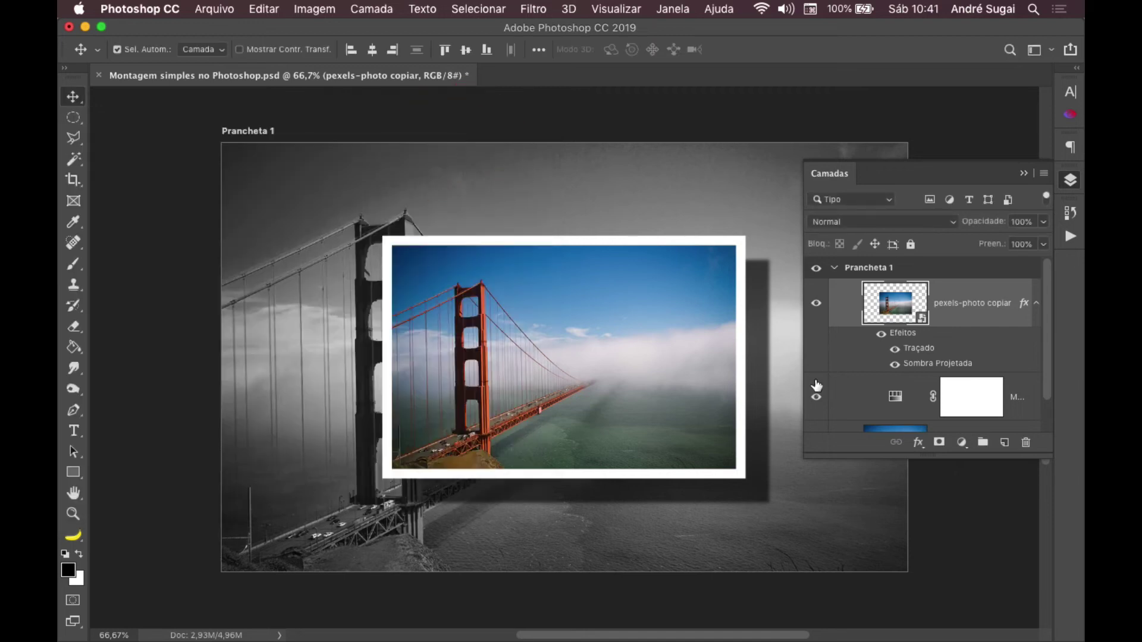
{"action": "left_click", "coordinate": [1024, 175]}
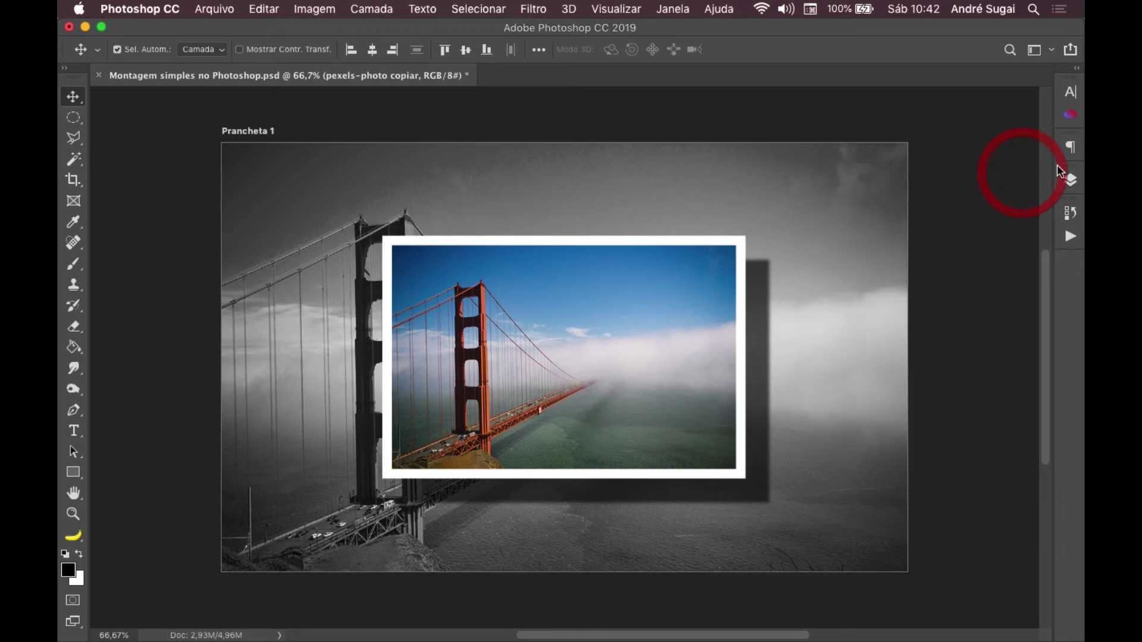